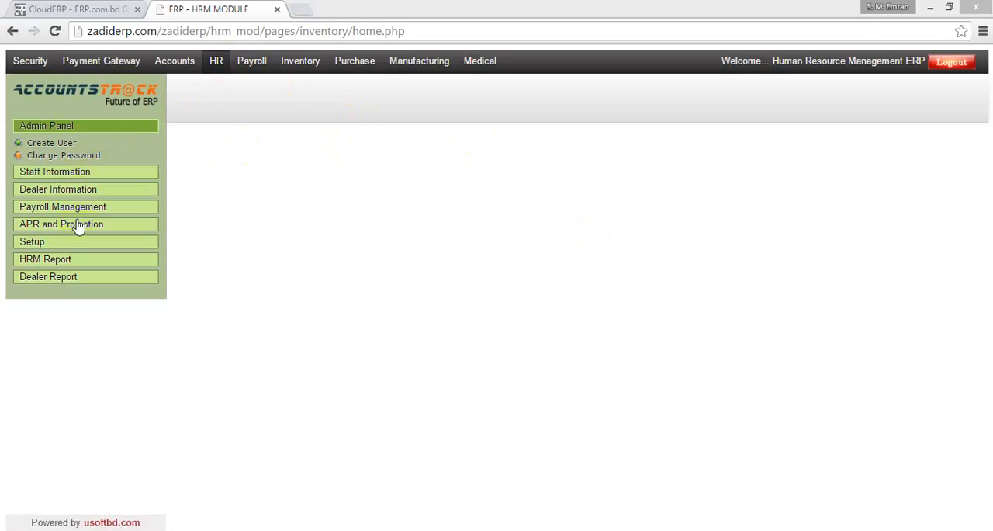
# Expand the Staff Information section and look over its entries.
pyautogui.doubleClick(77, 174)
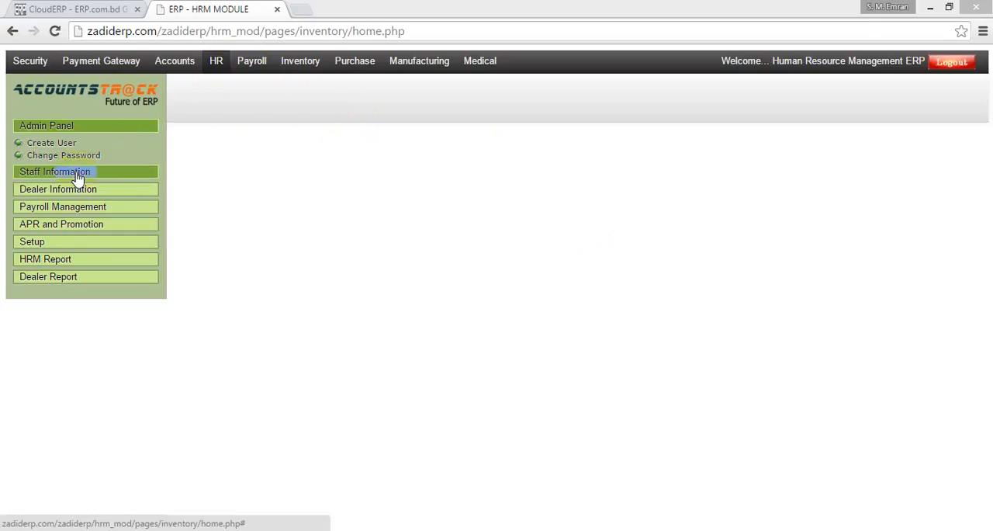
pyautogui.click(78, 174)
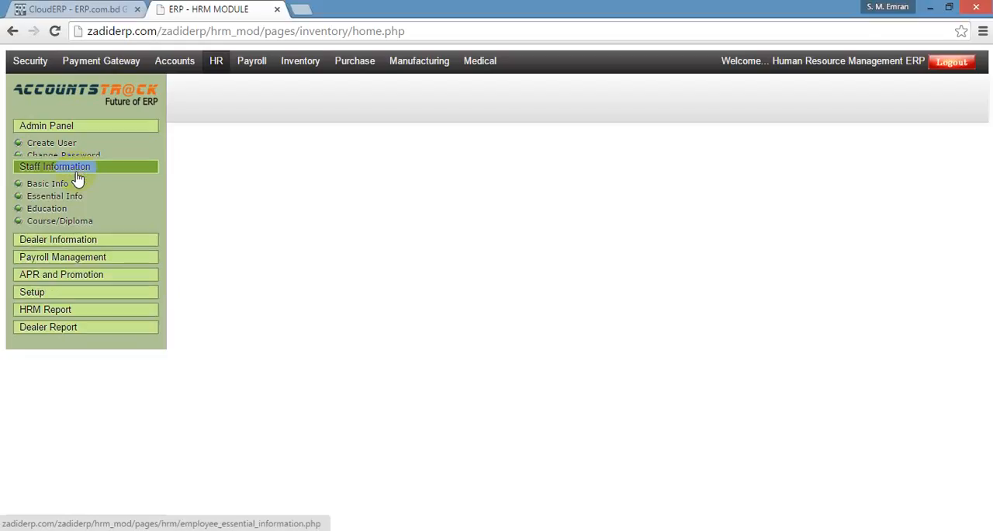
pyautogui.doubleClick(65, 150)
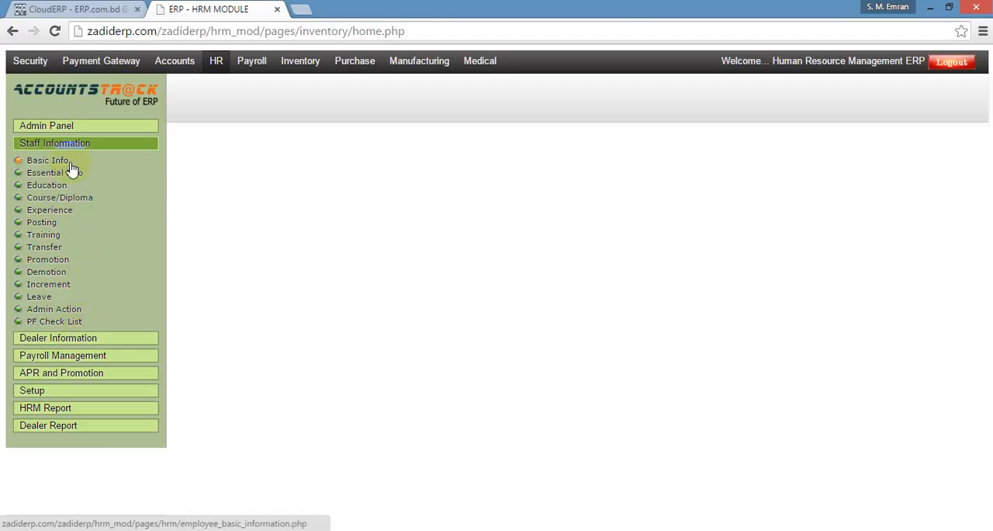
pyautogui.click(56, 336)
pyautogui.click(86, 201)
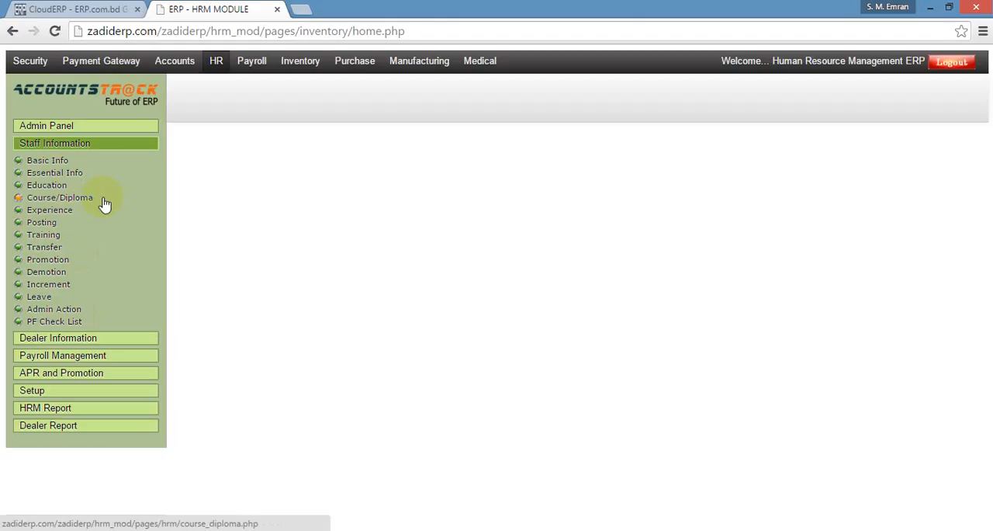
pyautogui.doubleClick(63, 151)
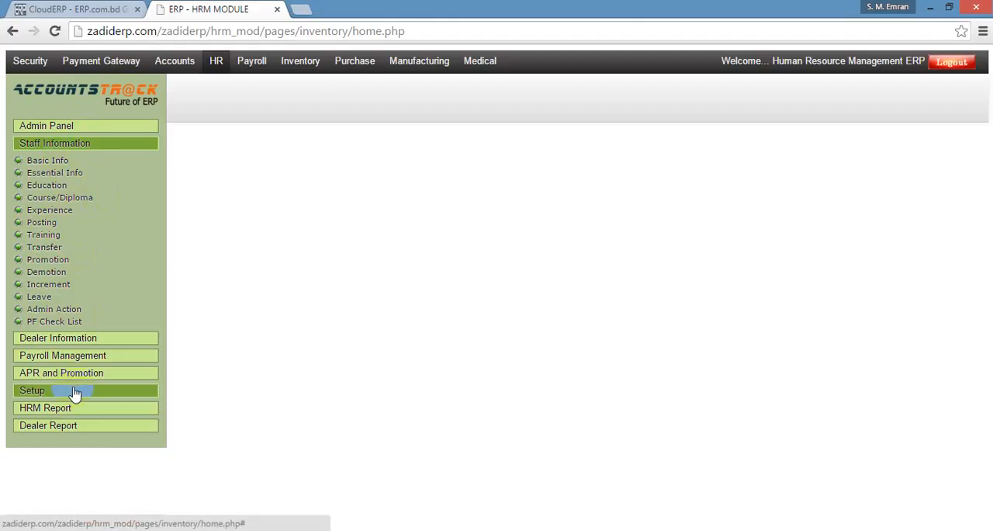
# Open the Staff Information section's Basic Info page in a new browser tab and return to the HRM module tab.
pyautogui.rightClick(64, 161)
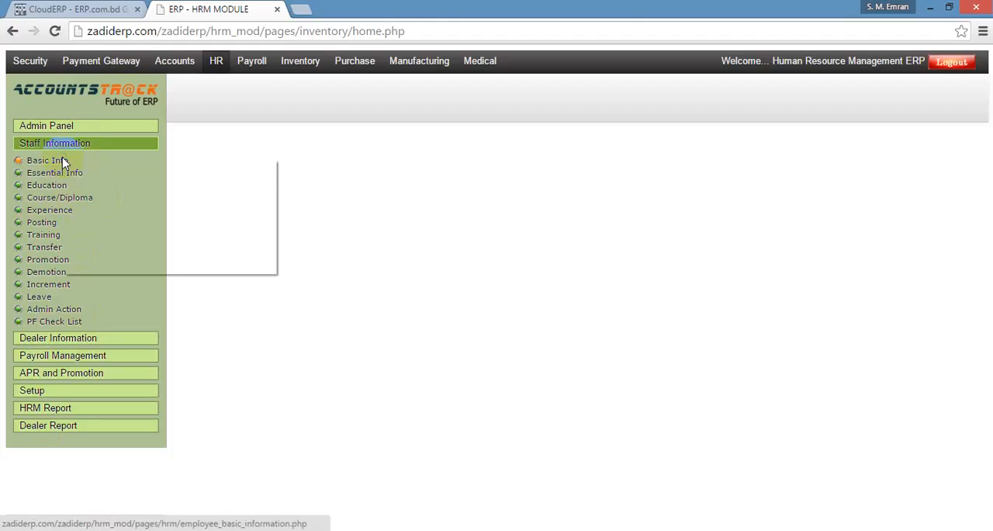
pyautogui.click(73, 166)
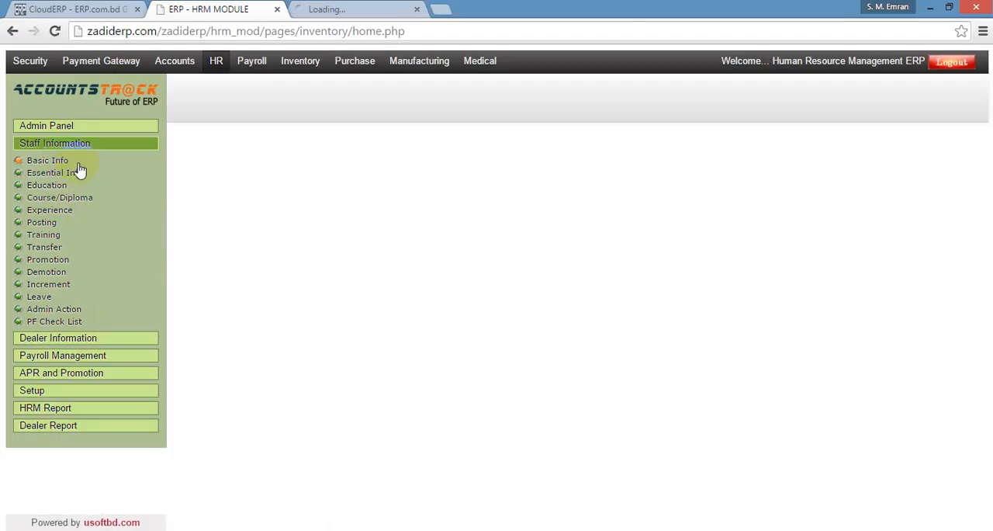
pyautogui.click(380, 9)
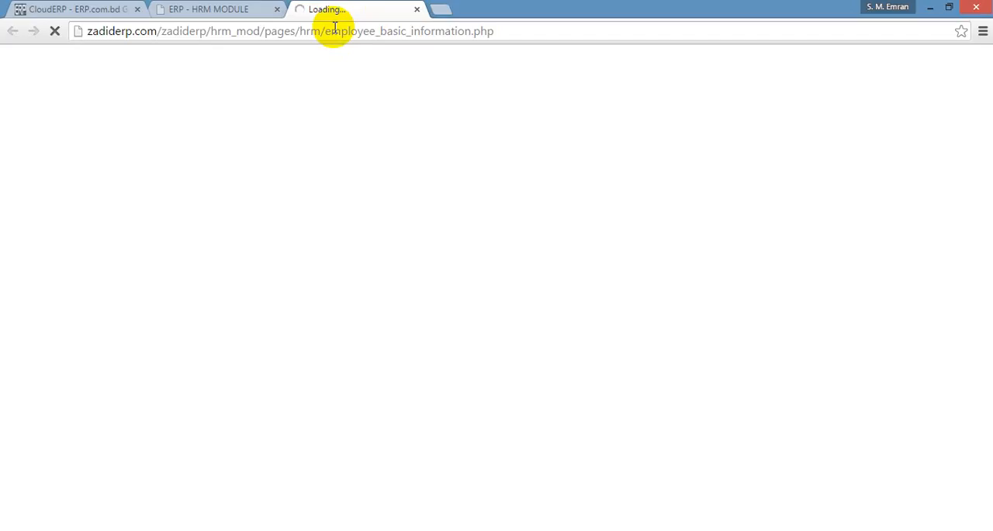
pyautogui.click(231, 13)
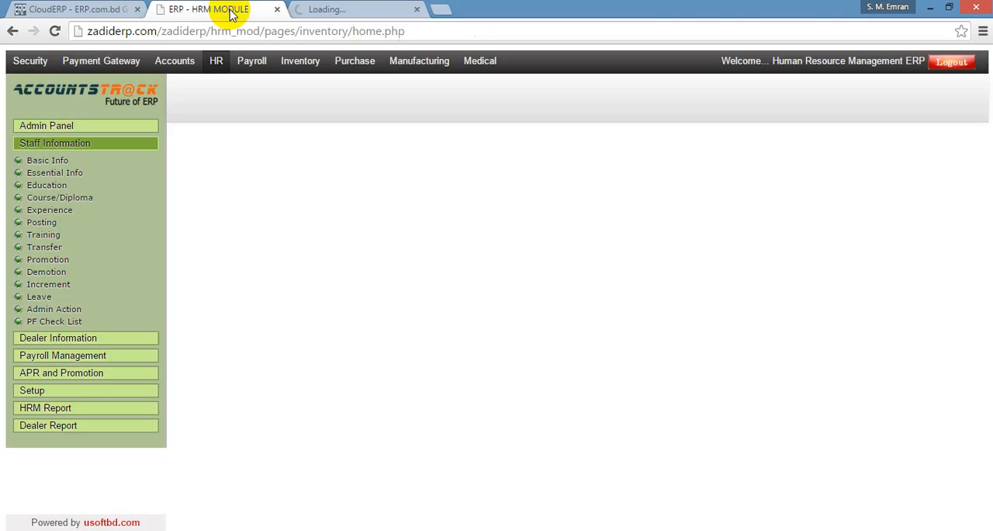
# Open the Action Type list from the Setup section and keep the Setup entries expanded.
pyautogui.click(83, 394)
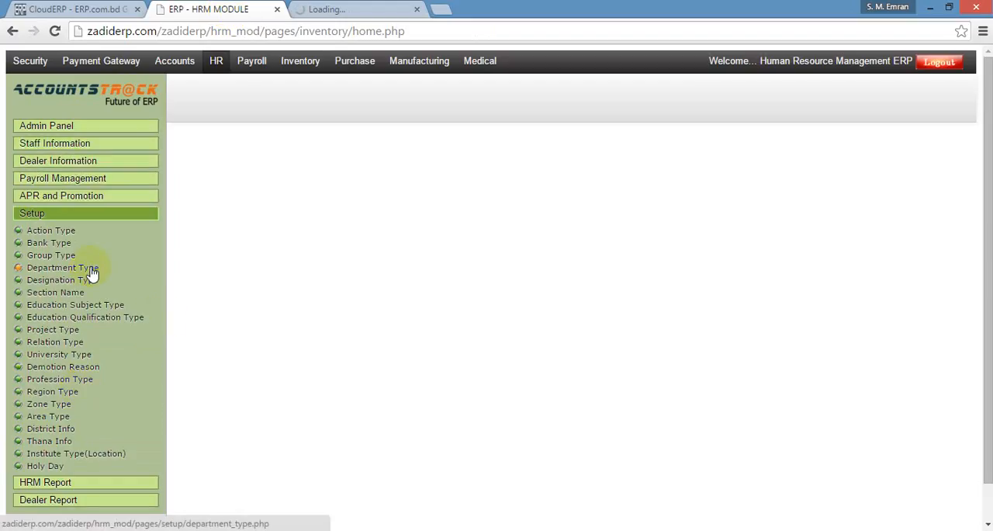
pyautogui.click(58, 237)
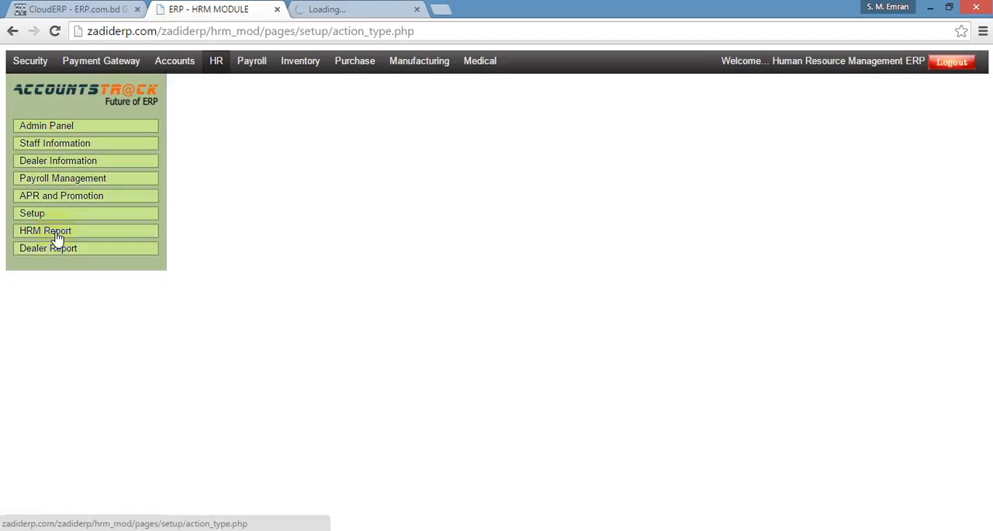
pyautogui.click(77, 217)
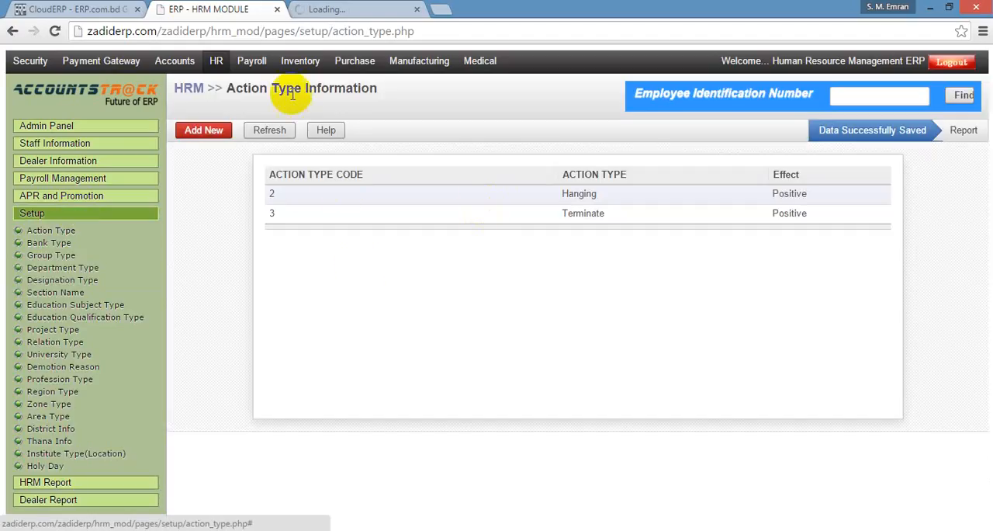
# Add the action type "fraud" with a Negative action effect and save it.
pyautogui.click(206, 134)
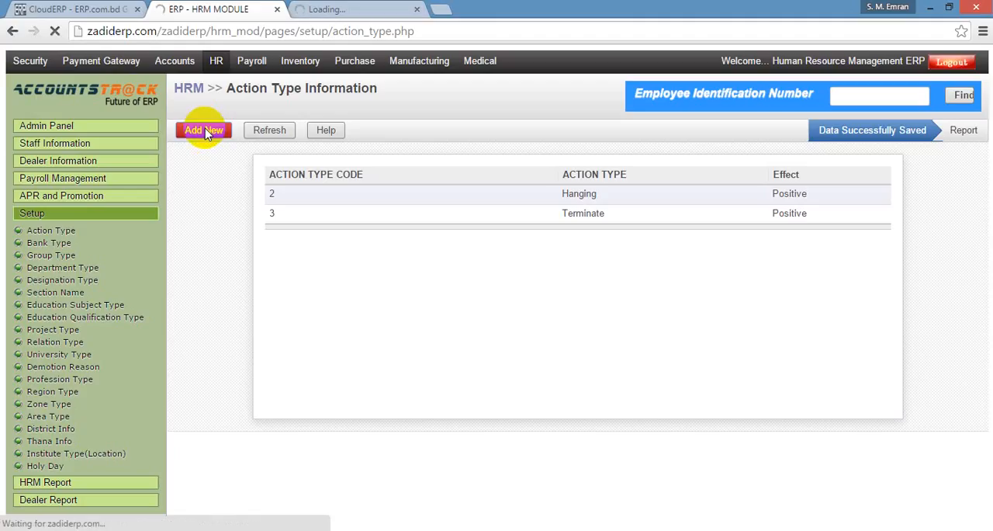
pyautogui.click(205, 130)
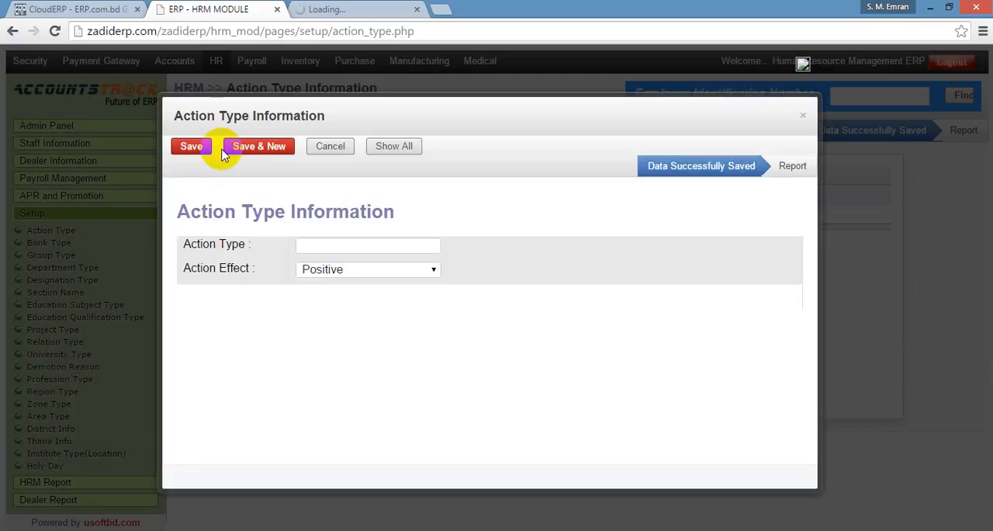
pyautogui.click(363, 245)
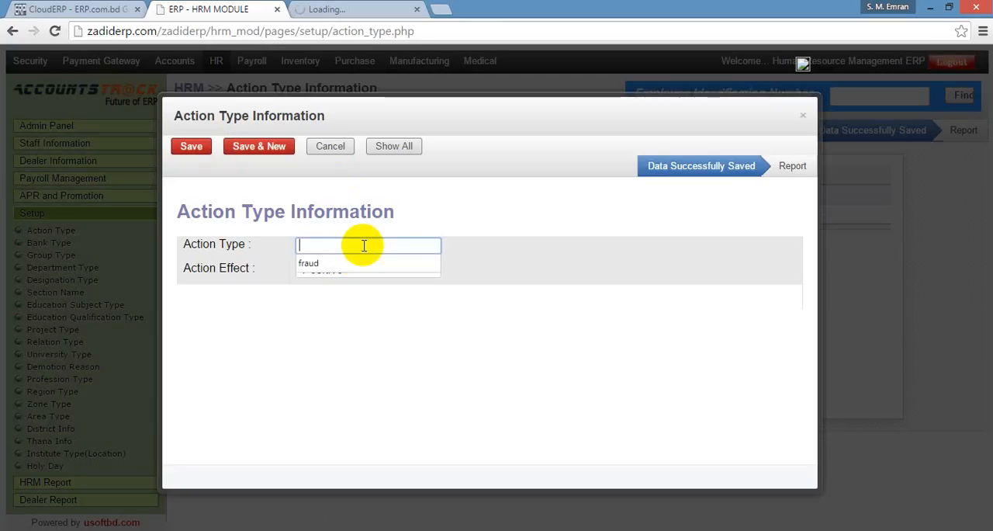
pyautogui.click(349, 262)
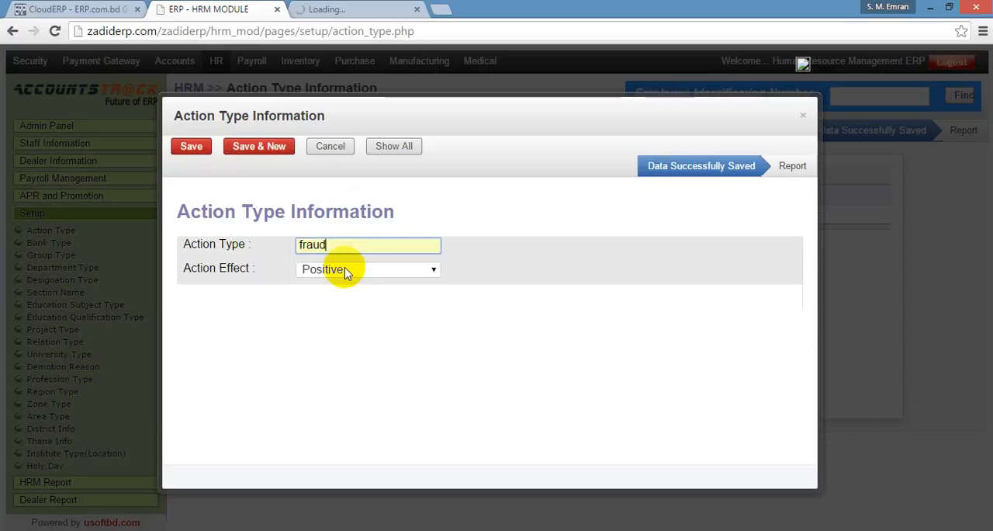
pyautogui.click(346, 271)
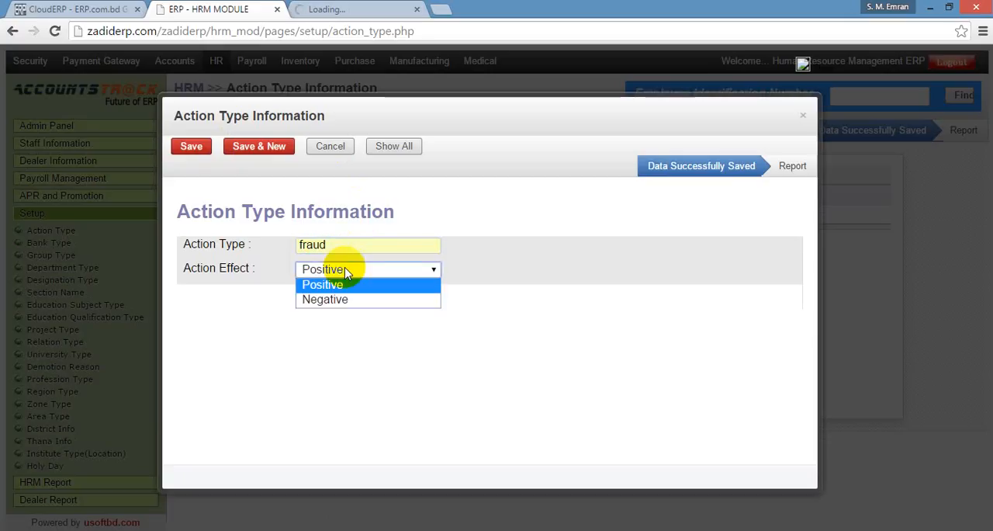
pyautogui.click(333, 299)
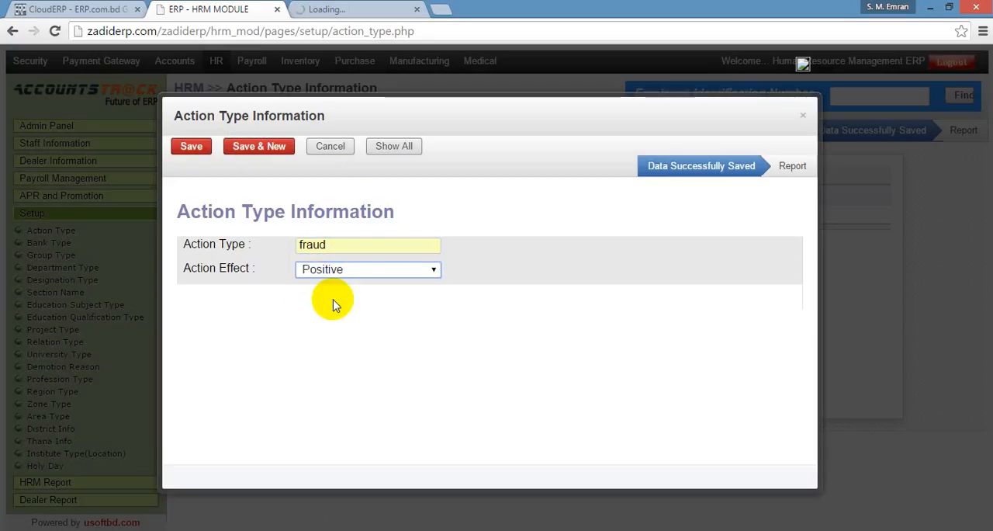
pyautogui.click(190, 147)
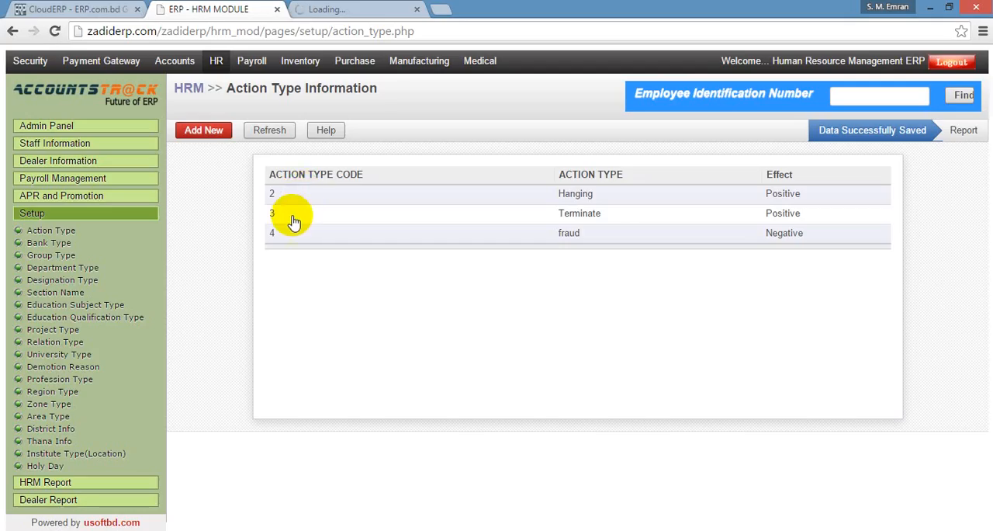
# Close the extra Basic Info browser tab and save HSBC as a new entry in the Bank Type list.
pyautogui.click(44, 246)
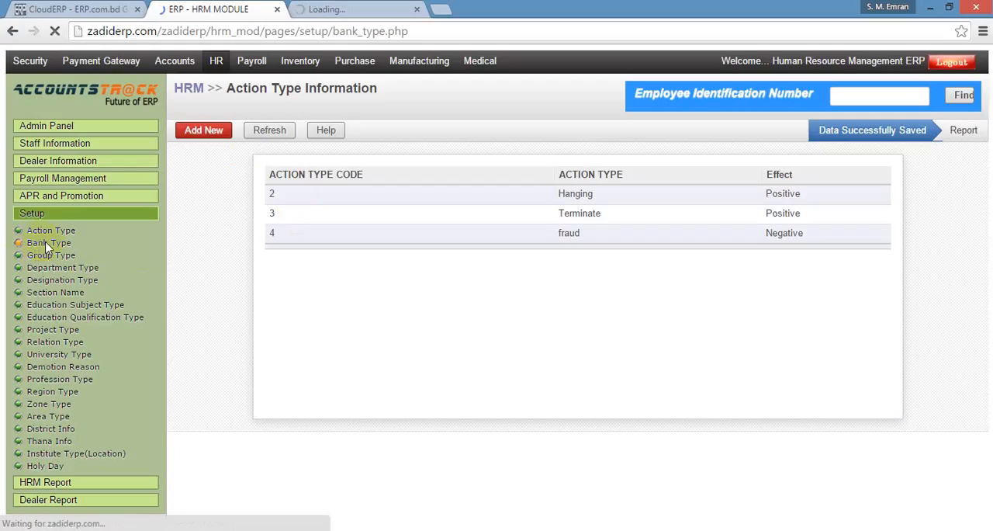
pyautogui.click(416, 11)
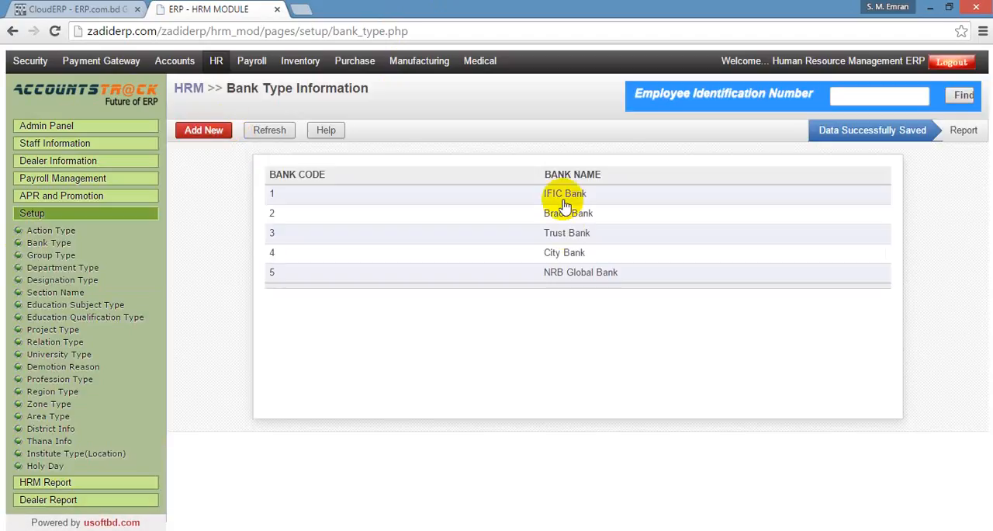
pyautogui.click(205, 136)
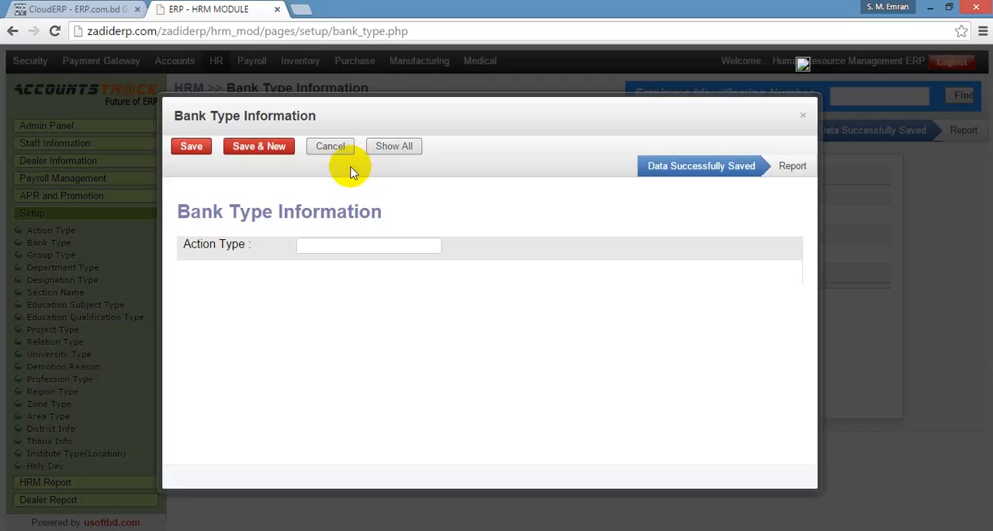
pyautogui.click(332, 246)
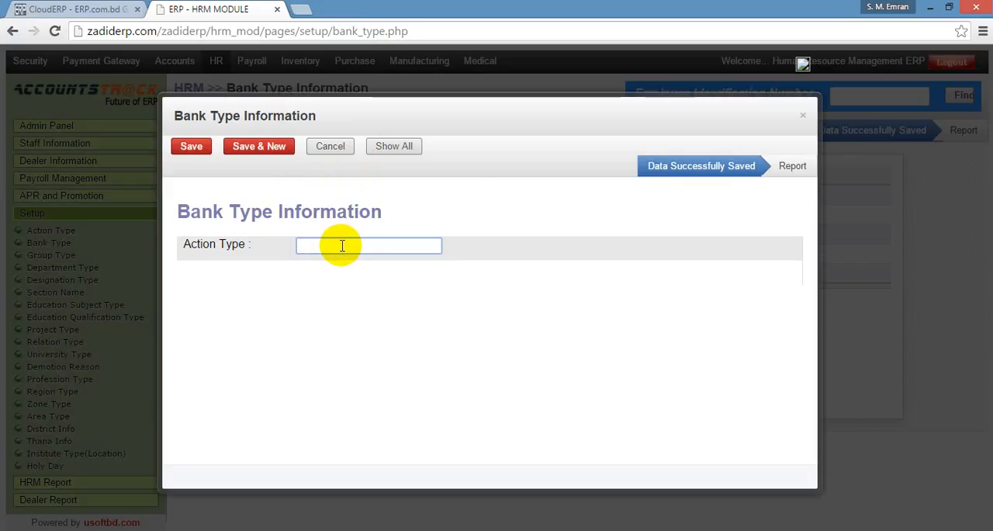
pyautogui.write('B')
pyautogui.press('BackSpace')
pyautogui.write('HSBC')
pyautogui.click(194, 149)
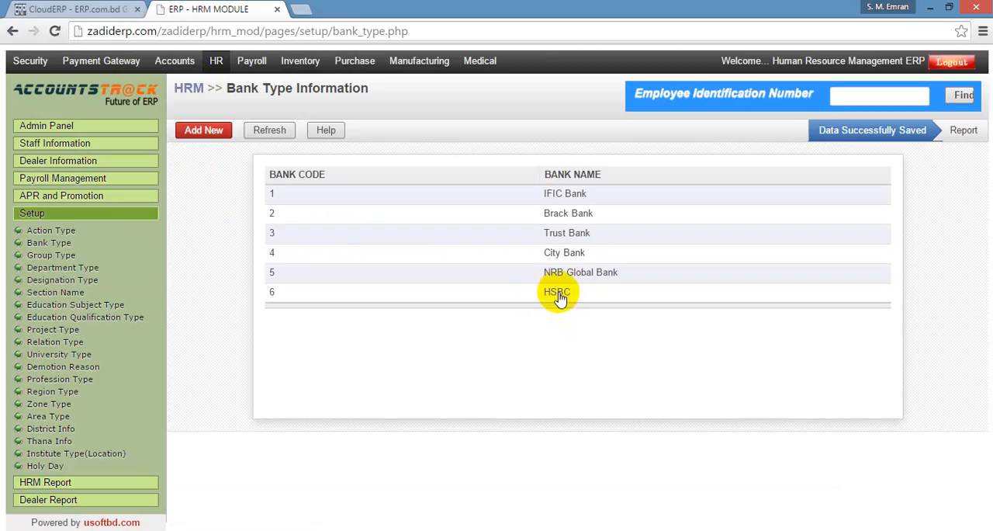
# Open the Group Type list from the Setup section.
pyautogui.click(40, 257)
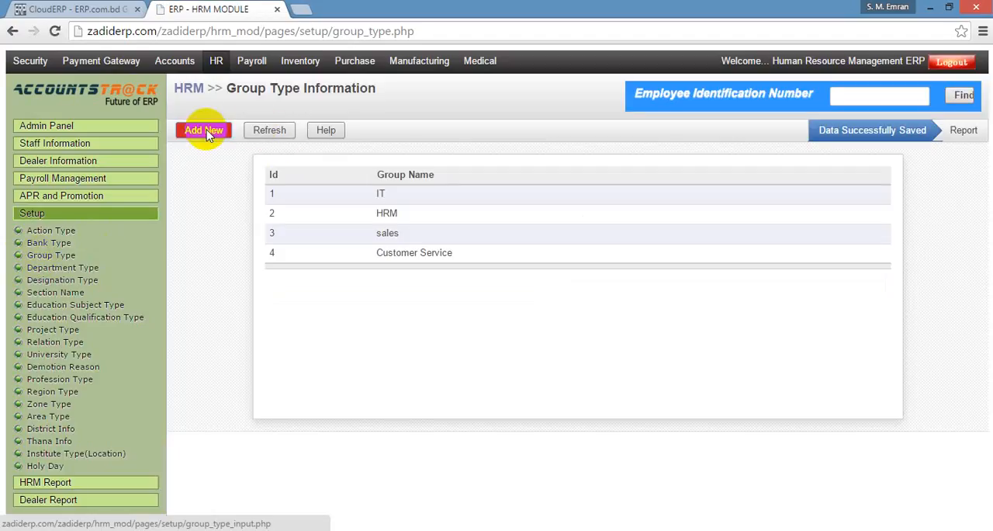
pyautogui.click(207, 135)
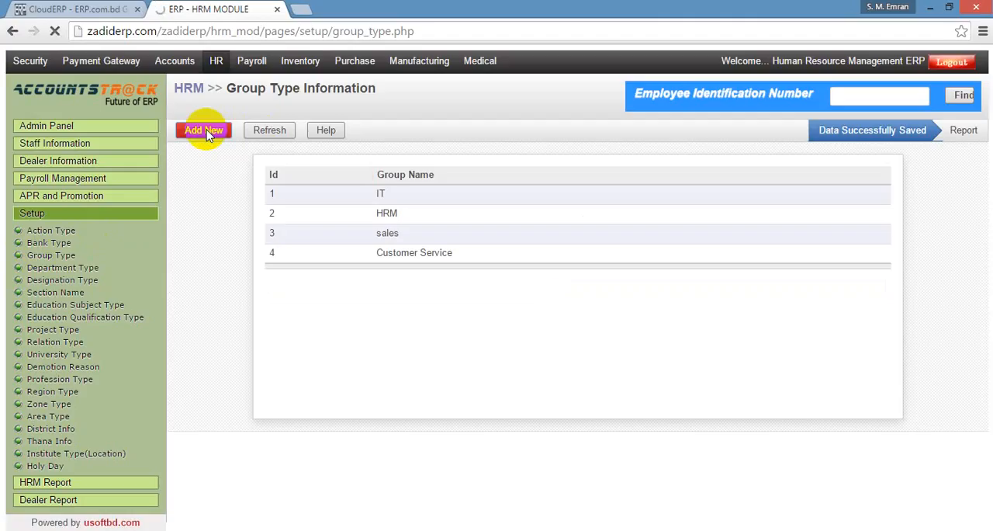
pyautogui.click(206, 132)
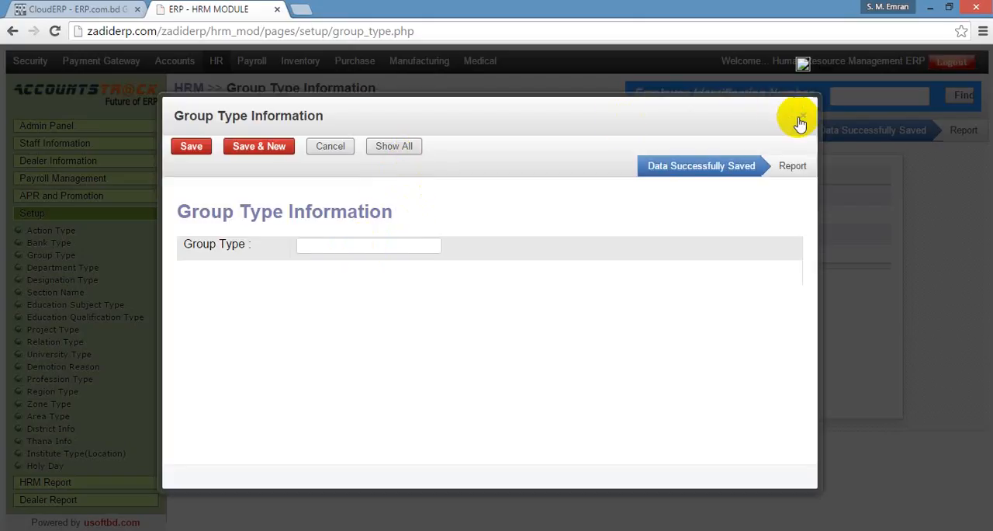
pyautogui.click(372, 245)
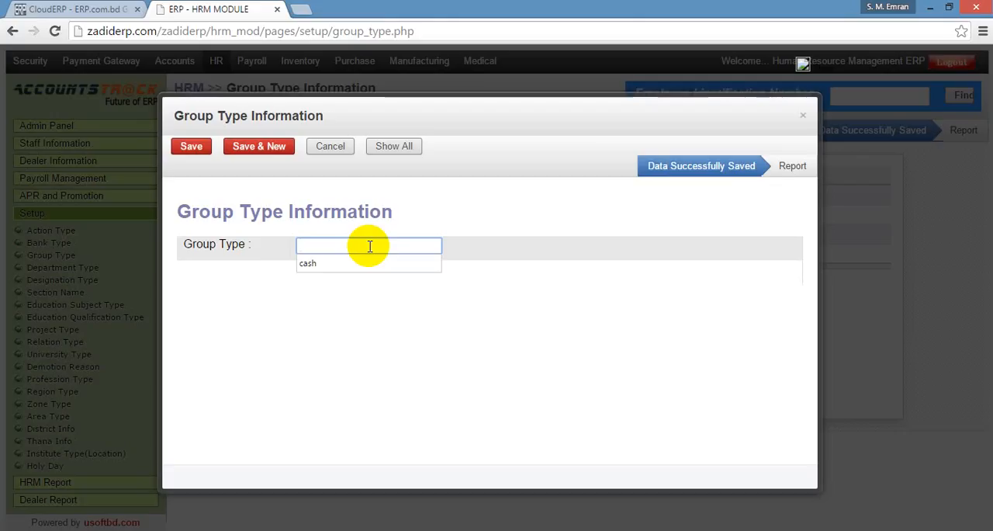
pyautogui.click(806, 117)
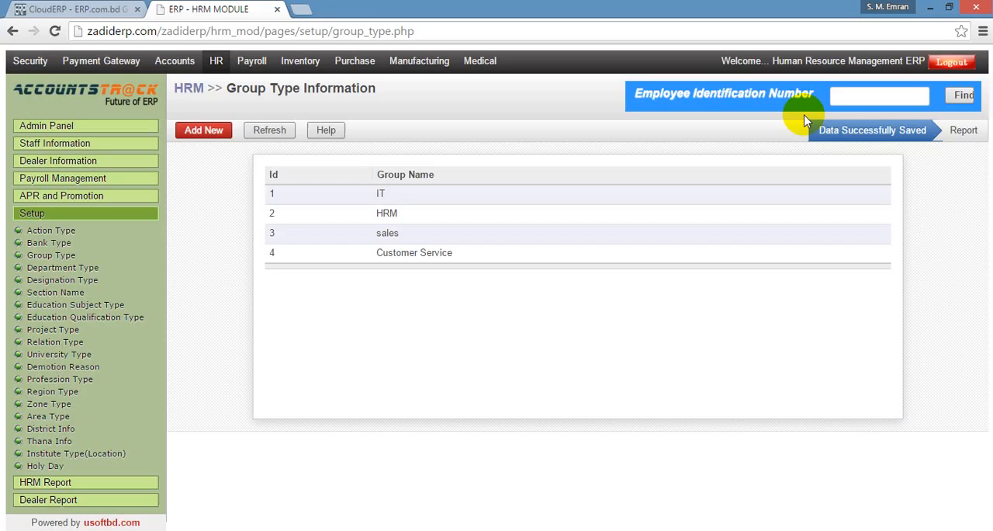
# Add the group type "Production Costing" and save it.
pyautogui.click(210, 129)
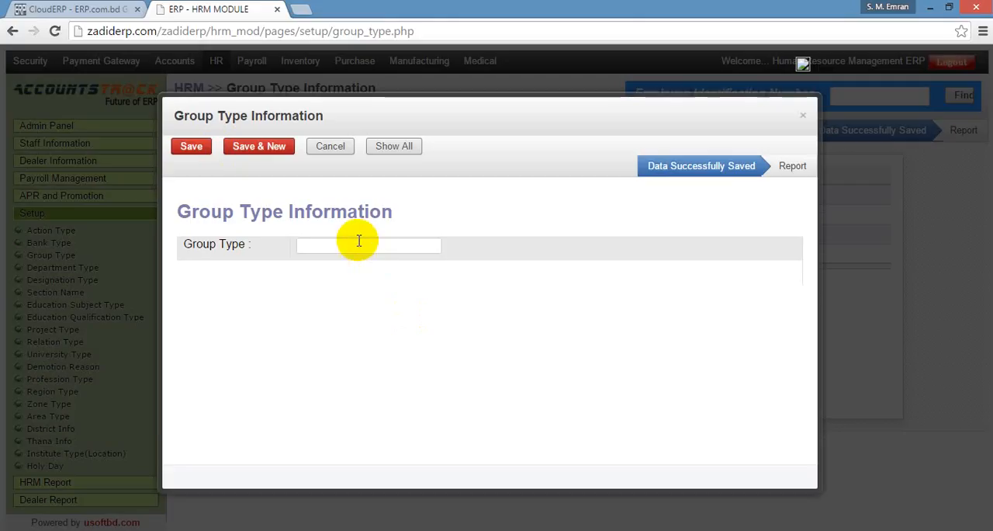
pyautogui.click(357, 244)
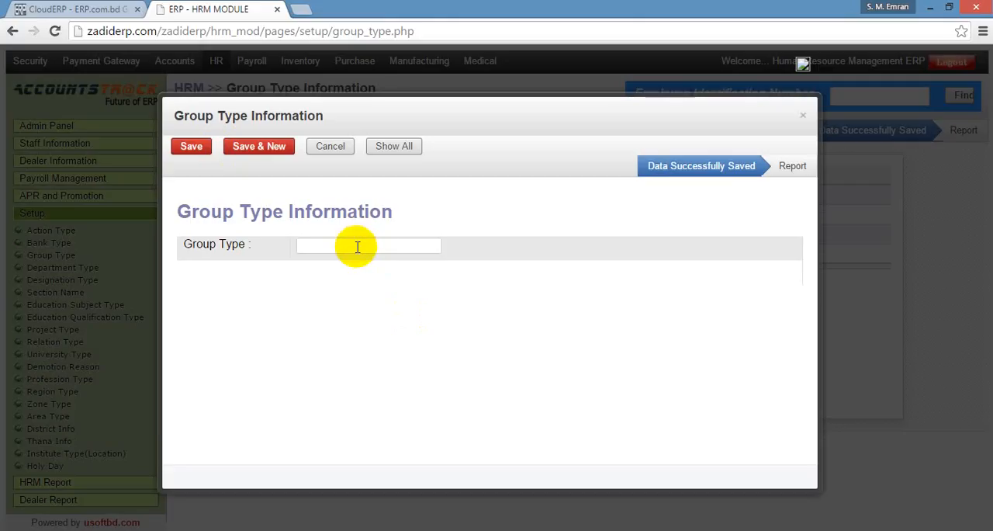
pyautogui.click(357, 247)
pyautogui.write('Pro')
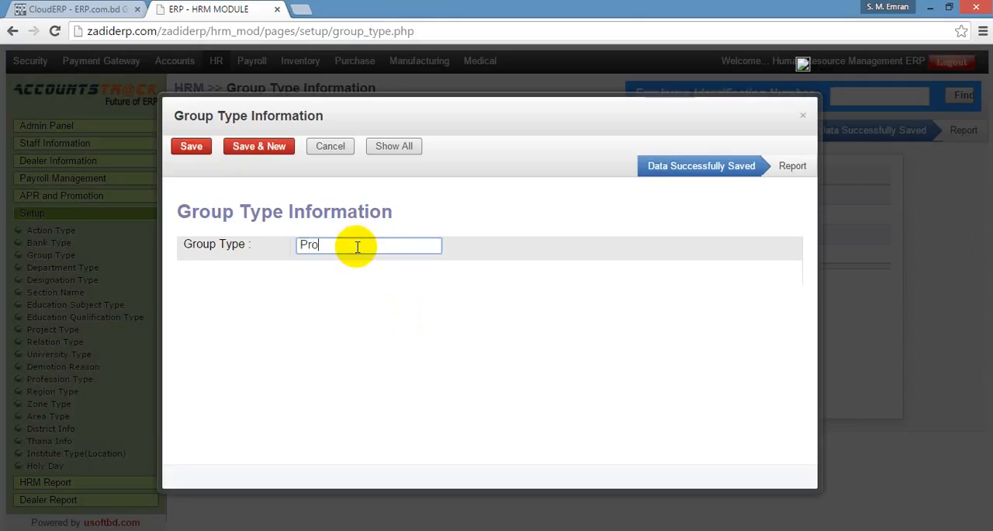
pyautogui.write('duction Costing')
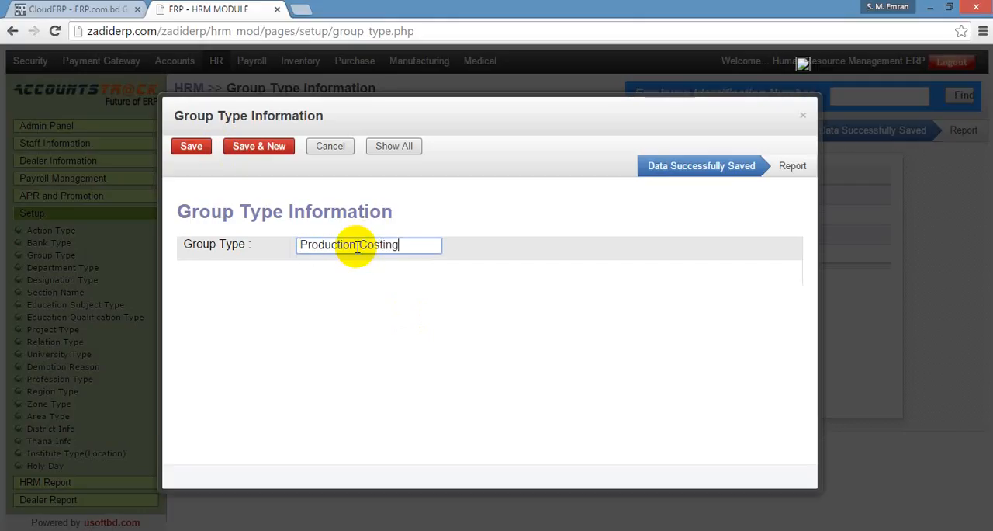
pyautogui.click(192, 146)
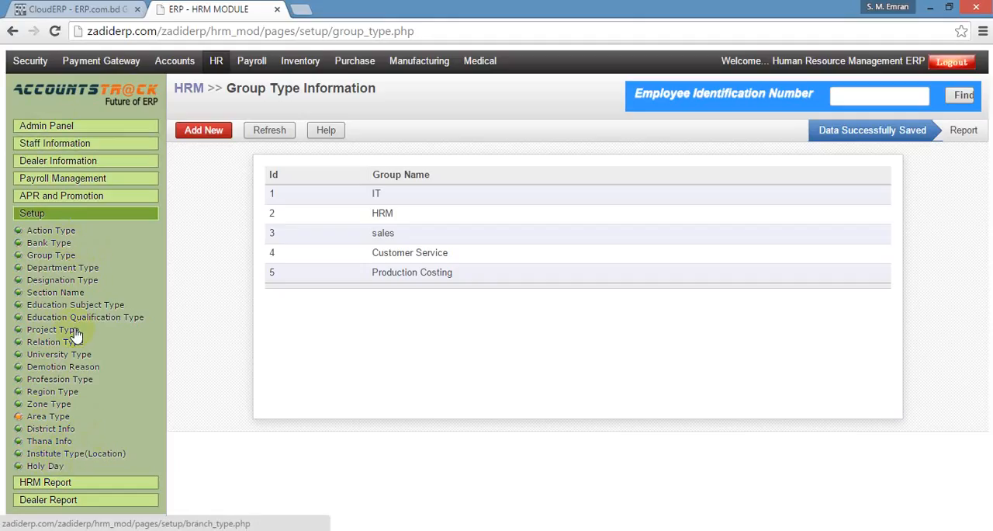
# Open the Basic Info form under Staff Information and replace the prefilled code with the new employee's code.
pyautogui.doubleClick(64, 146)
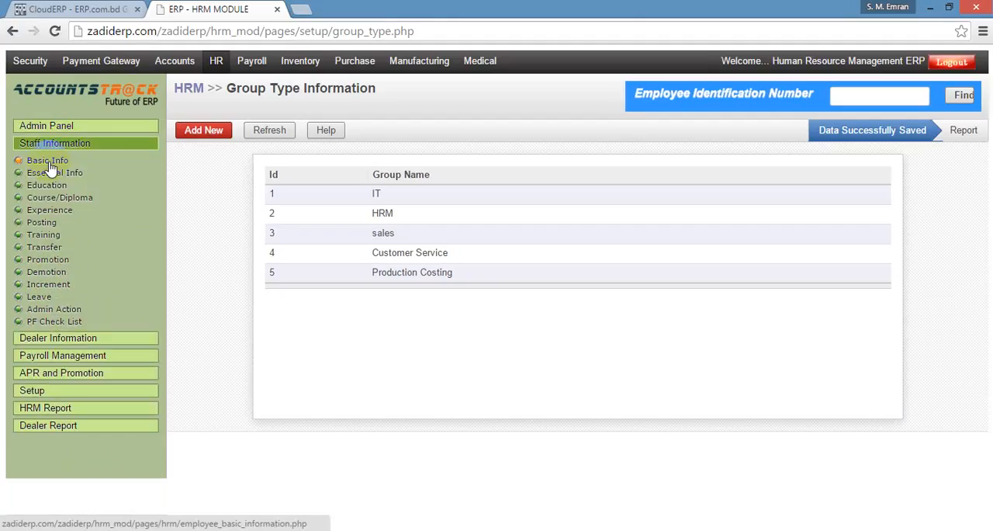
pyautogui.click(47, 164)
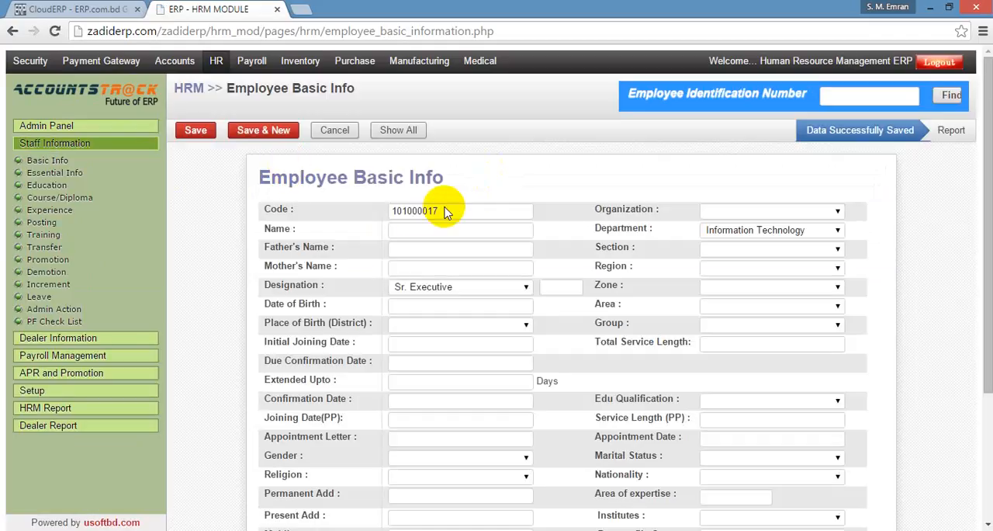
pyautogui.click(468, 210)
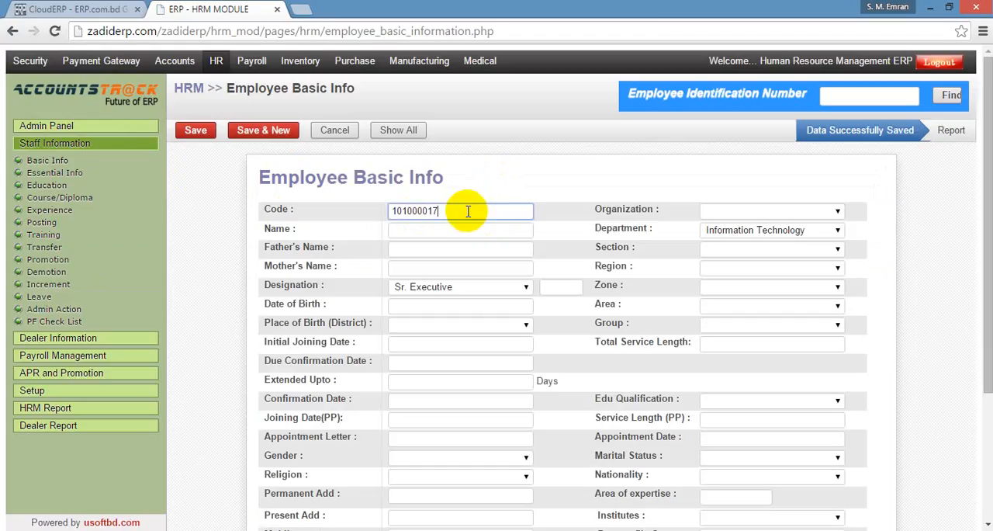
pyautogui.press('BackSpace')
pyautogui.press('BackSpace')
pyautogui.press('BackSpace')
pyautogui.press('BackSpace')
pyautogui.press('BackSpace')
pyautogui.press('BackSpace')
pyautogui.press('BackSpace')
pyautogui.press('BackSpace')
pyautogui.write('0007')
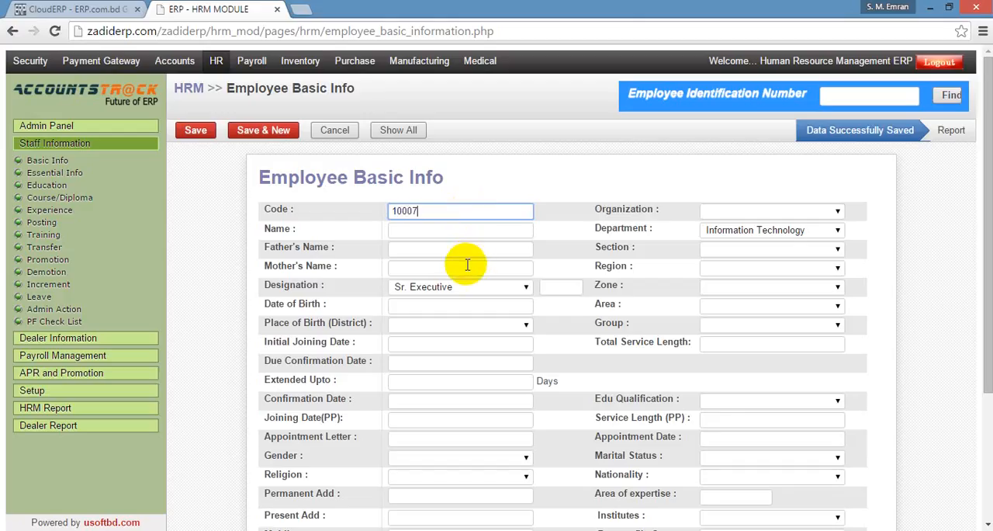
# Enter the employee's full name in the basic info form.
pyautogui.click(435, 231)
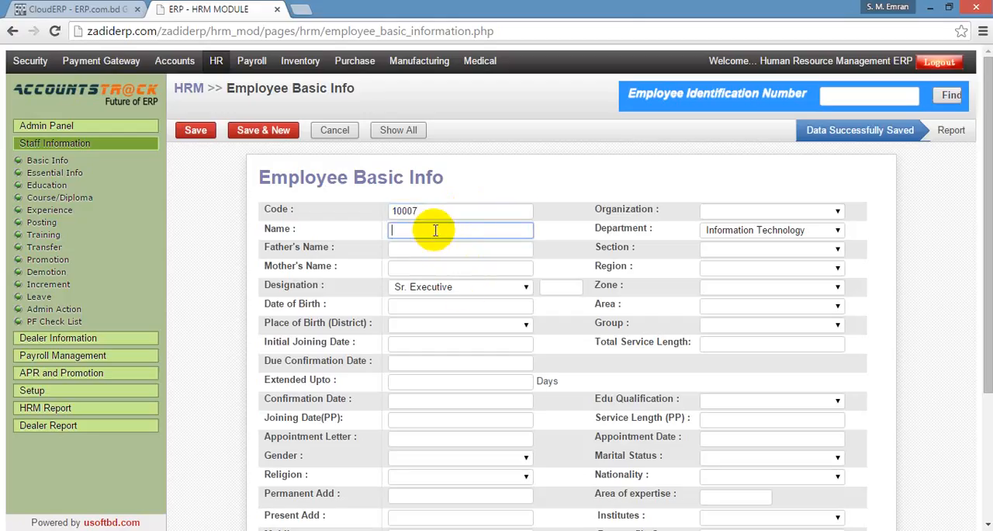
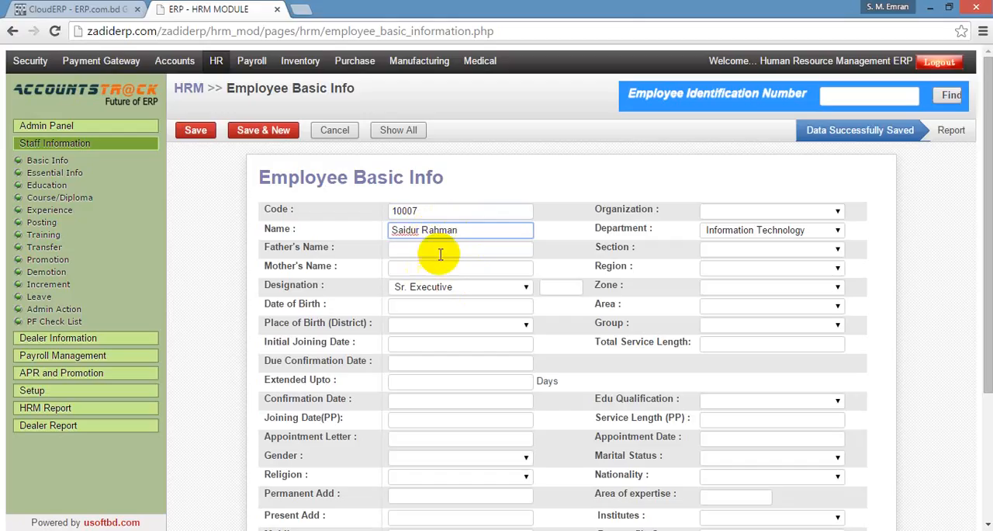
# Fill in the full names of the employee's father and mother.
pyautogui.click(443, 248)
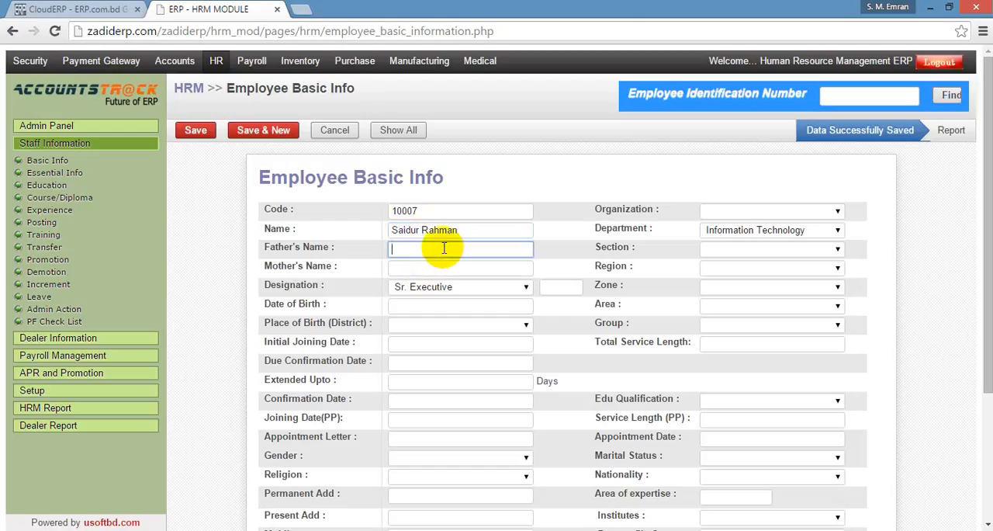
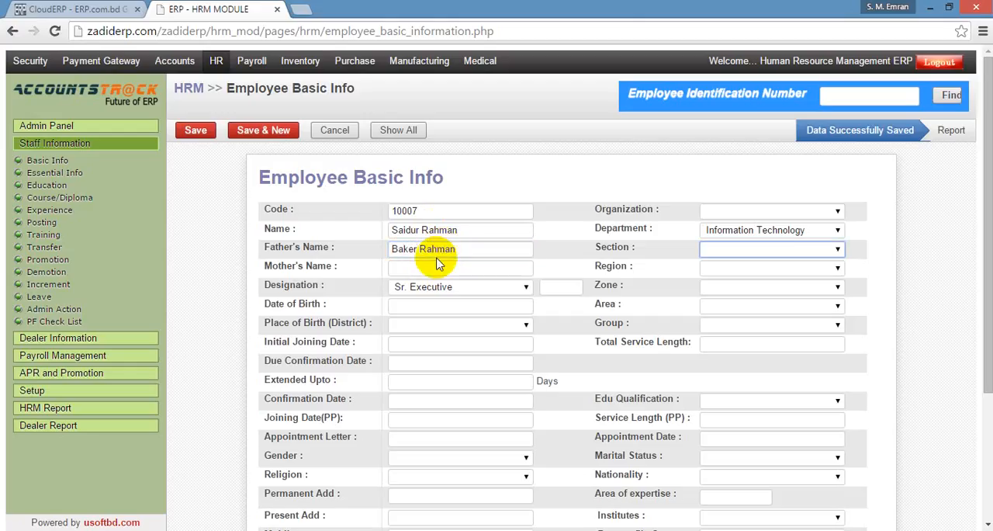
pyautogui.click(439, 269)
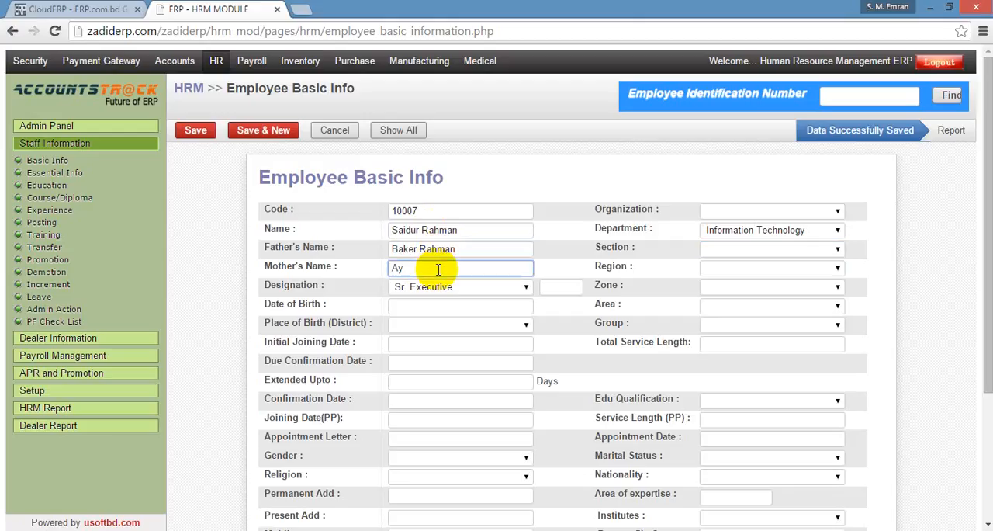
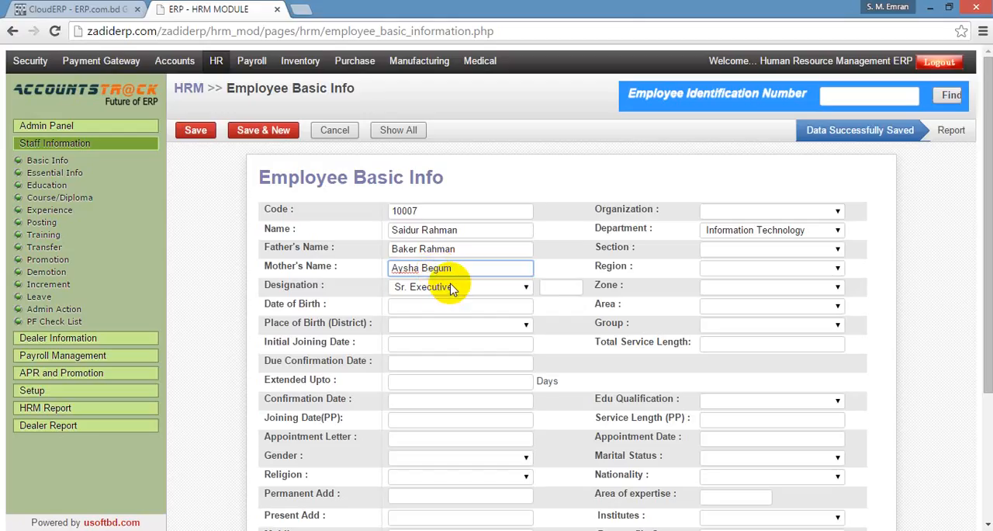
# Choose Sr. Executive as the designation and fill in the employee's date of birth.
pyautogui.click(453, 288)
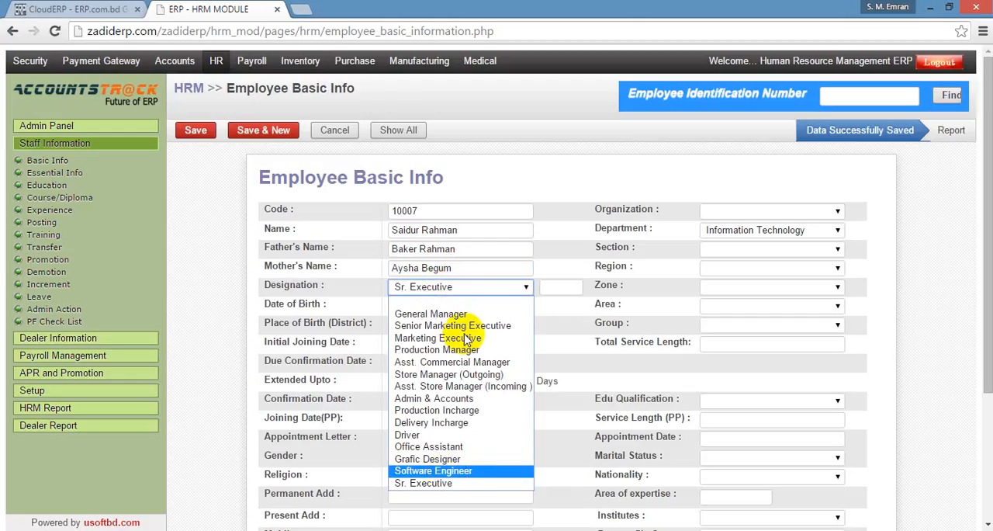
pyautogui.click(448, 484)
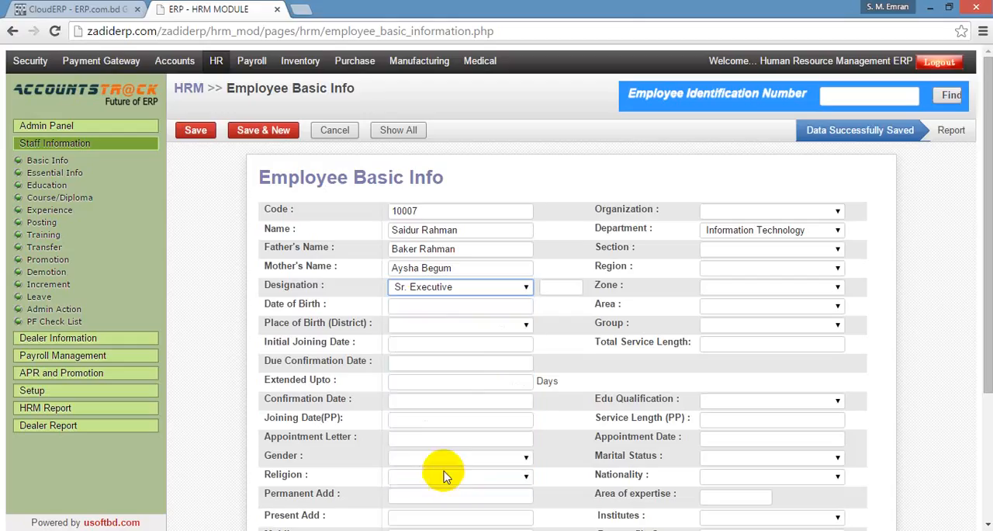
pyautogui.click(441, 325)
pyautogui.click(442, 304)
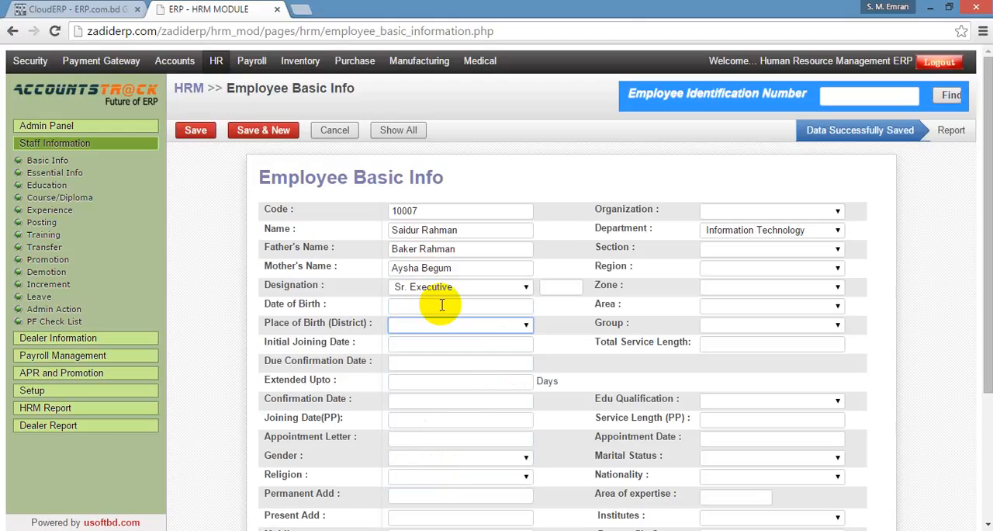
pyautogui.click(441, 305)
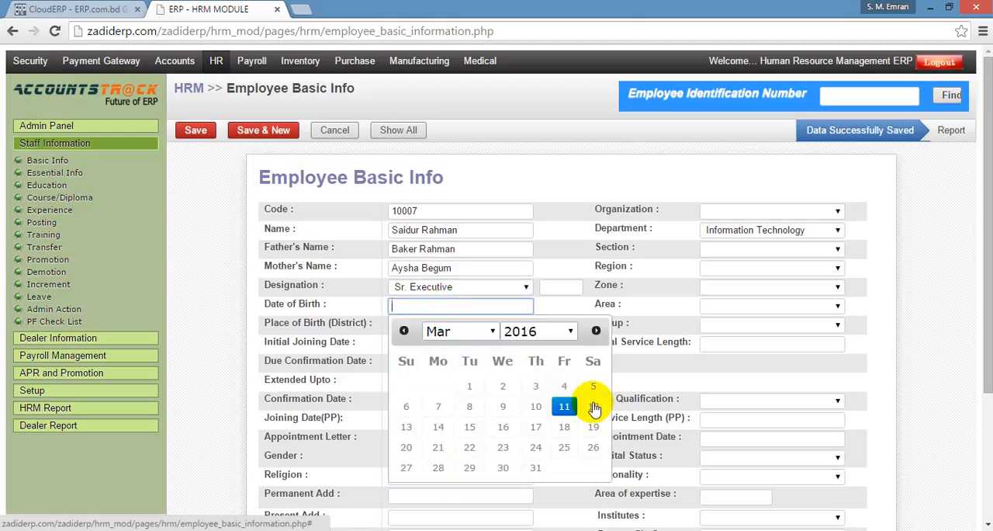
pyautogui.click(533, 332)
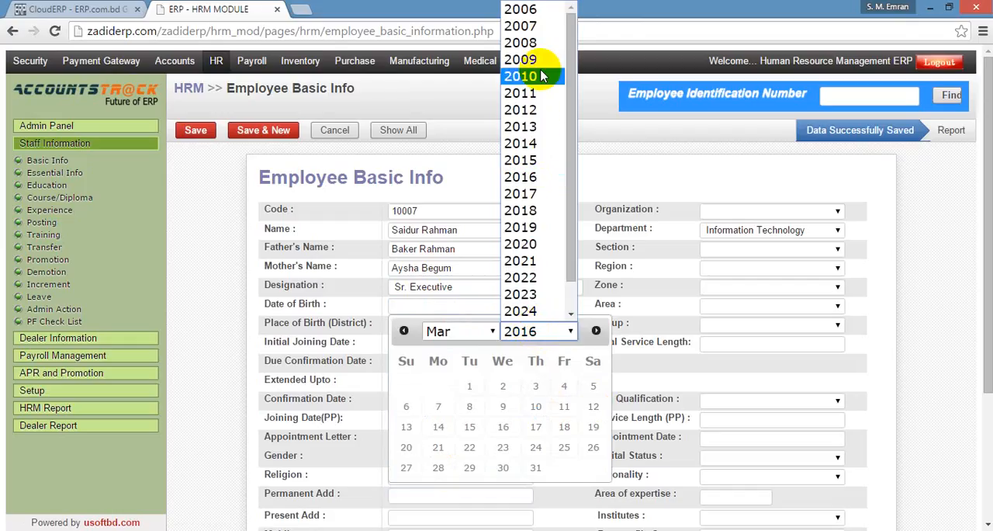
pyautogui.click(523, 27)
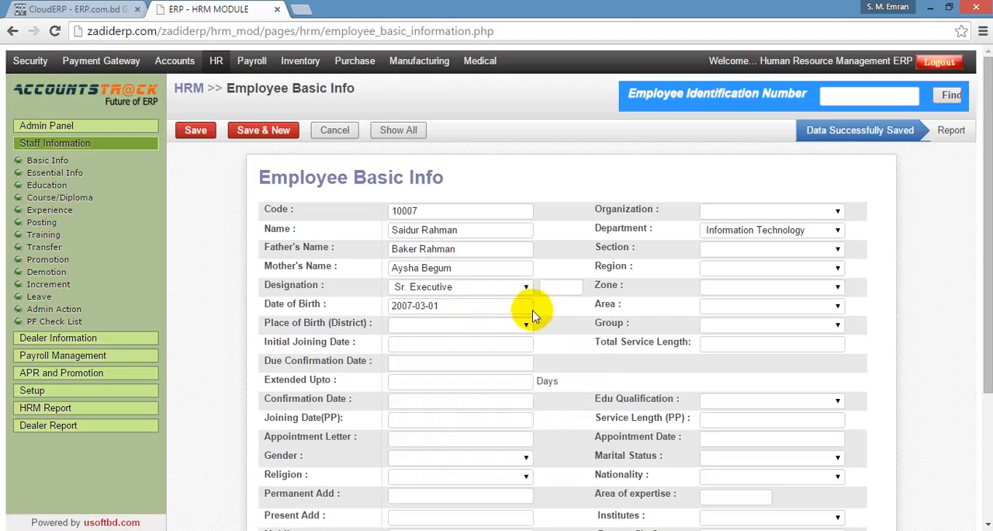
# Set the employee's initial joining date to 2016-03-11.
pyautogui.click(419, 342)
pyautogui.scroll(-2, 419, 342)
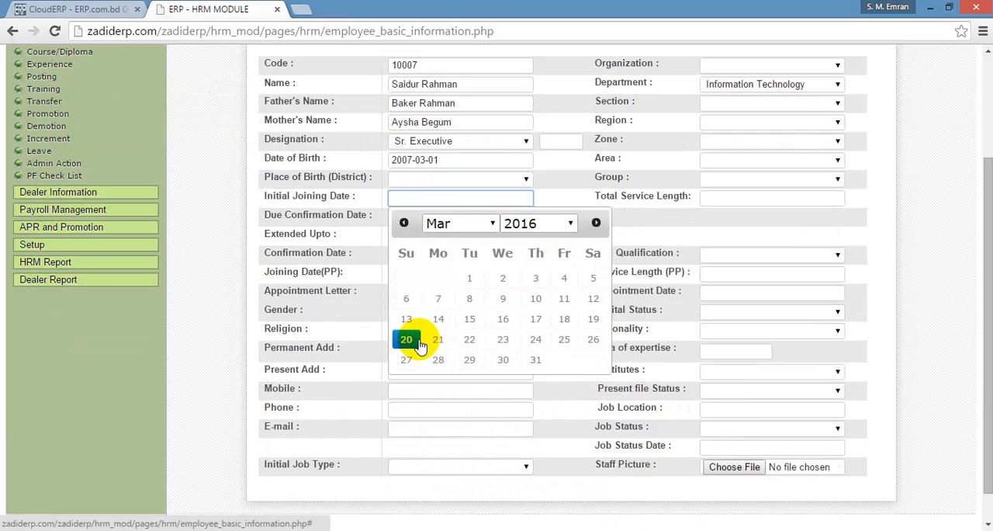
pyautogui.click(563, 301)
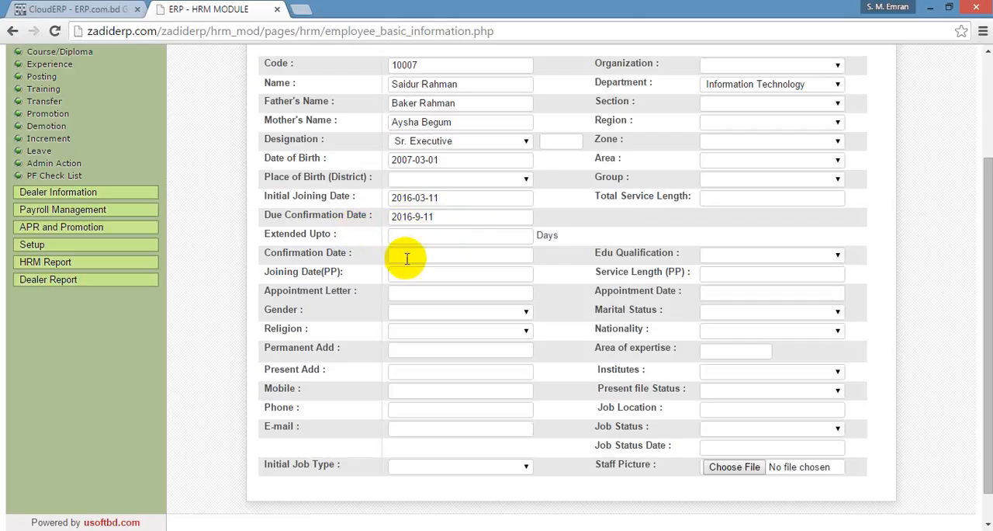
# Set both the confirmation date and the Joining Date (PP) to 2016-03-12.
pyautogui.click(417, 252)
pyautogui.click(416, 252)
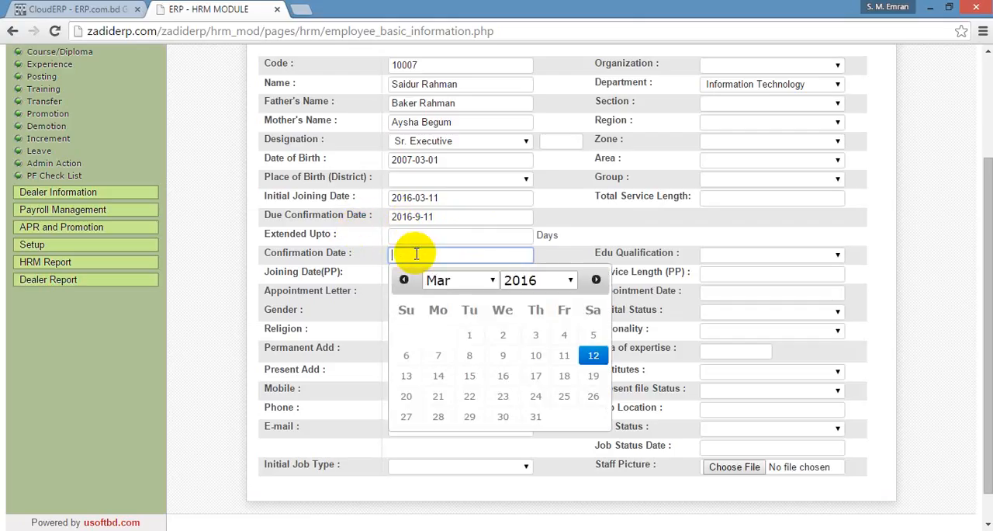
pyautogui.click(593, 355)
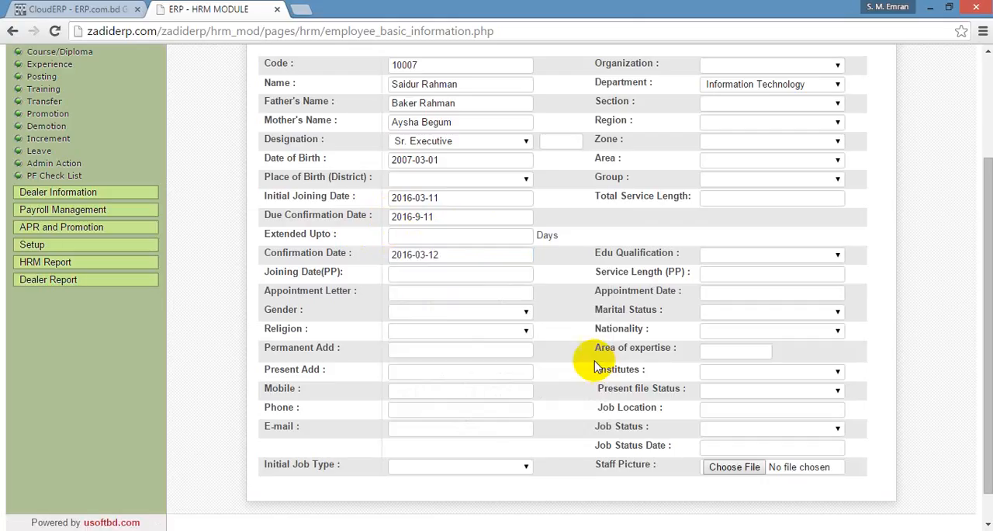
pyautogui.click(433, 274)
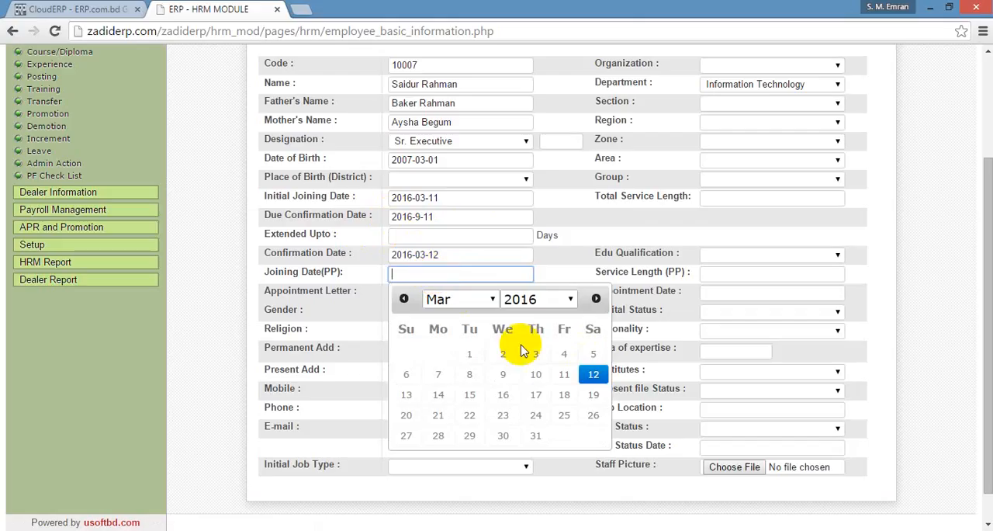
pyautogui.click(591, 375)
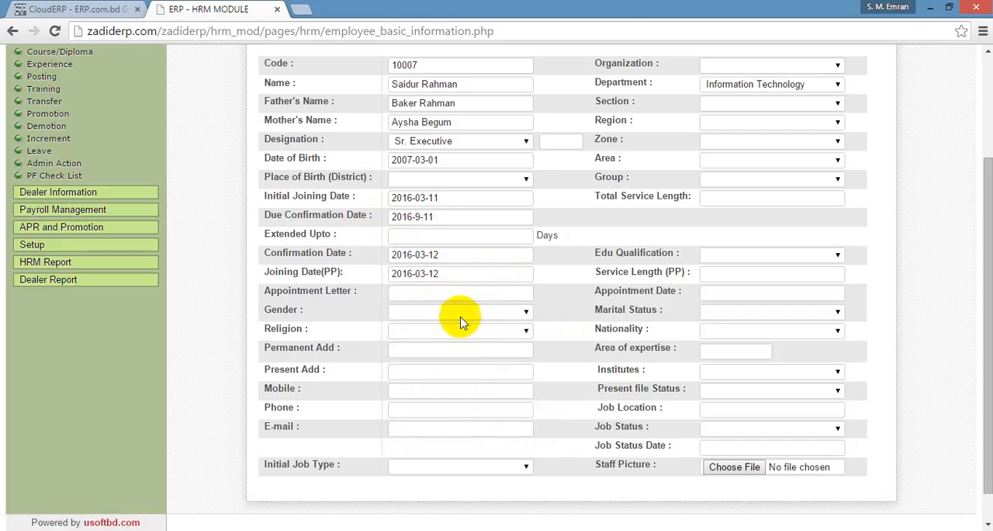
# Set the employee's gender to Male and religion to Islam.
pyautogui.click(461, 318)
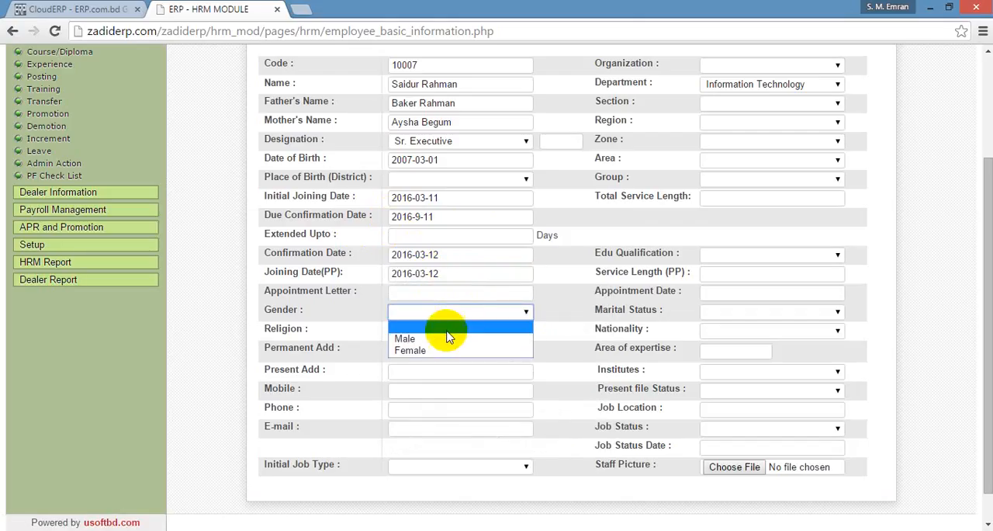
pyautogui.click(439, 341)
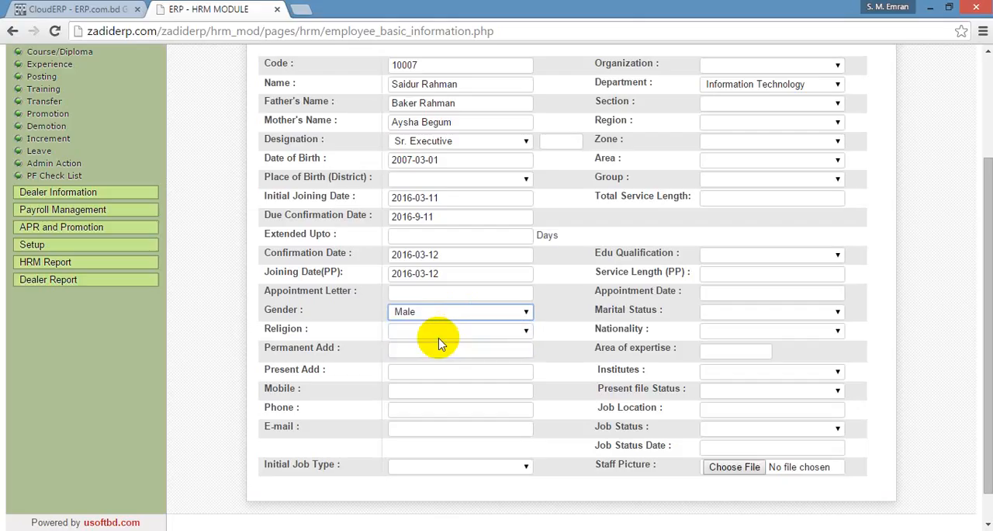
pyautogui.click(446, 332)
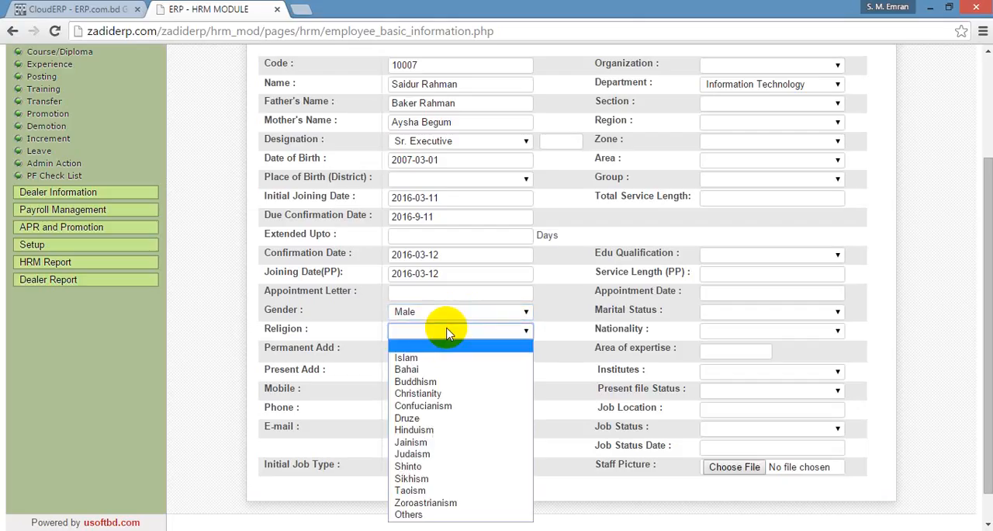
pyautogui.click(443, 354)
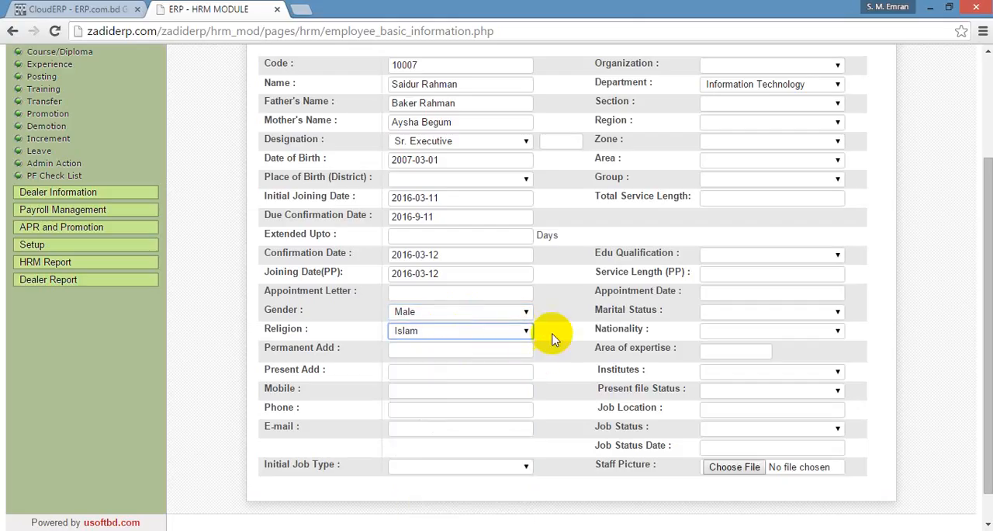
# Set the employee's initial job type to Top Level, leaving the address and contact fields empty.
pyautogui.scroll(-1, 545, 331)
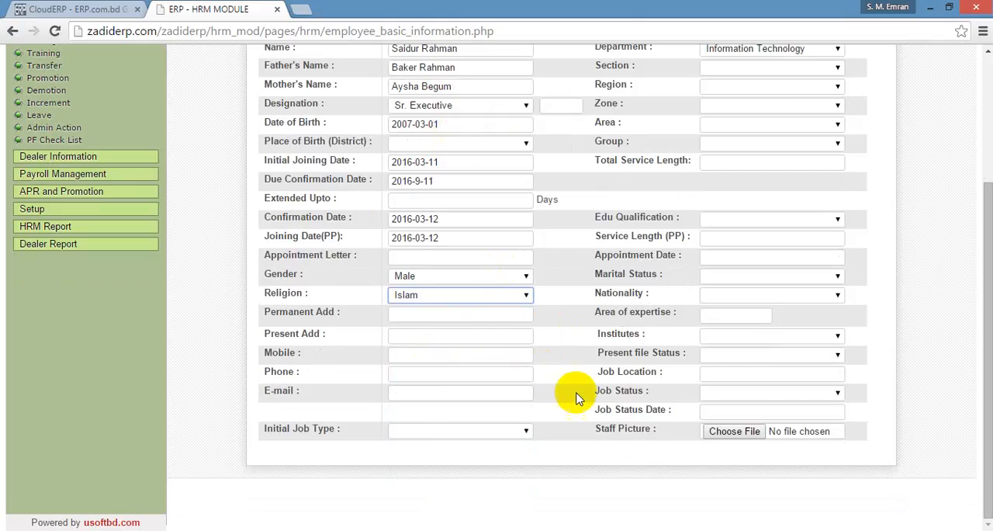
pyautogui.click(425, 352)
pyautogui.click(421, 336)
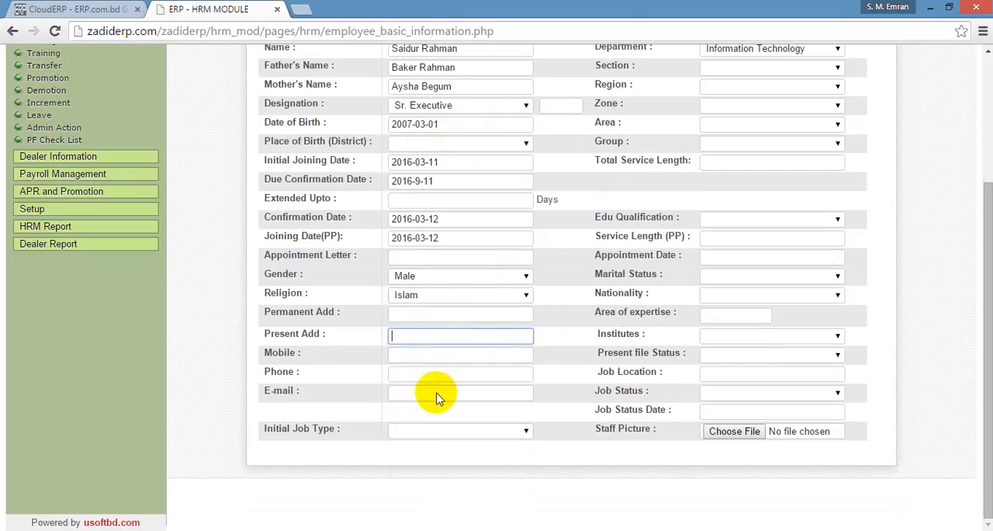
pyautogui.click(466, 432)
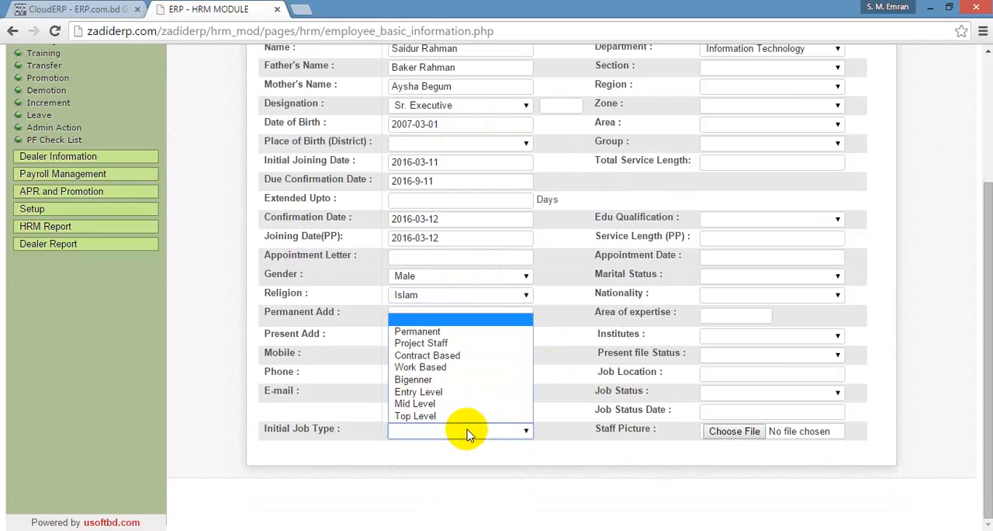
pyautogui.click(425, 415)
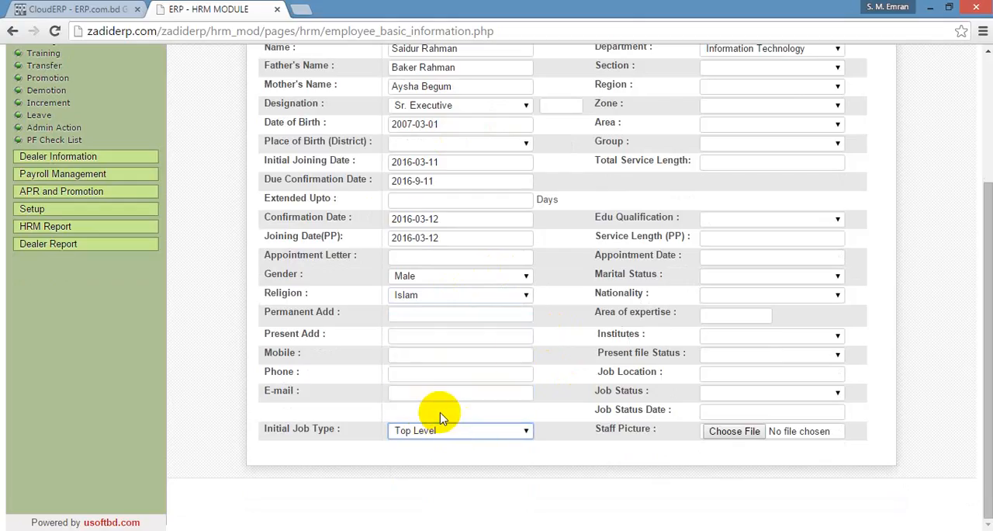
# Assign the employee to the organization Zadid and the section Employee.
pyautogui.scroll(3, 762, 135)
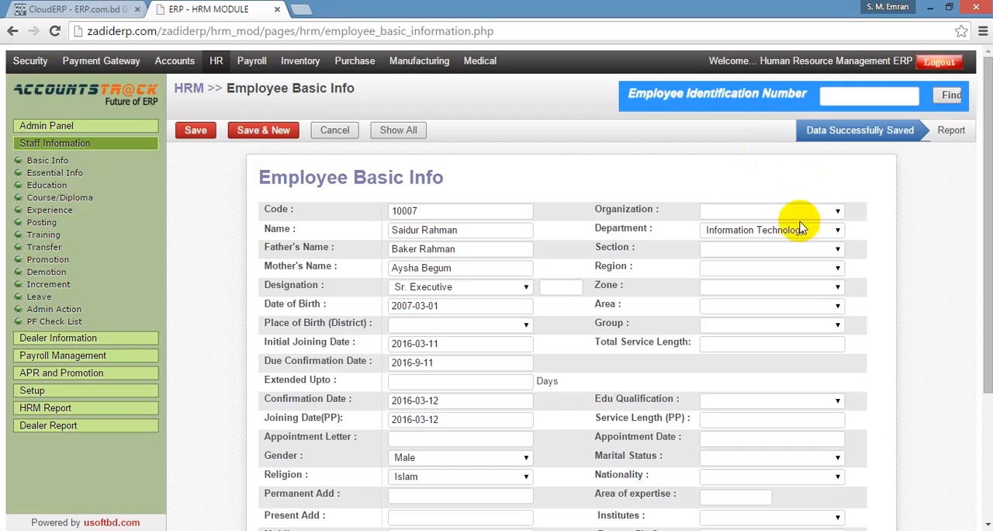
pyautogui.scroll(-1, 796, 217)
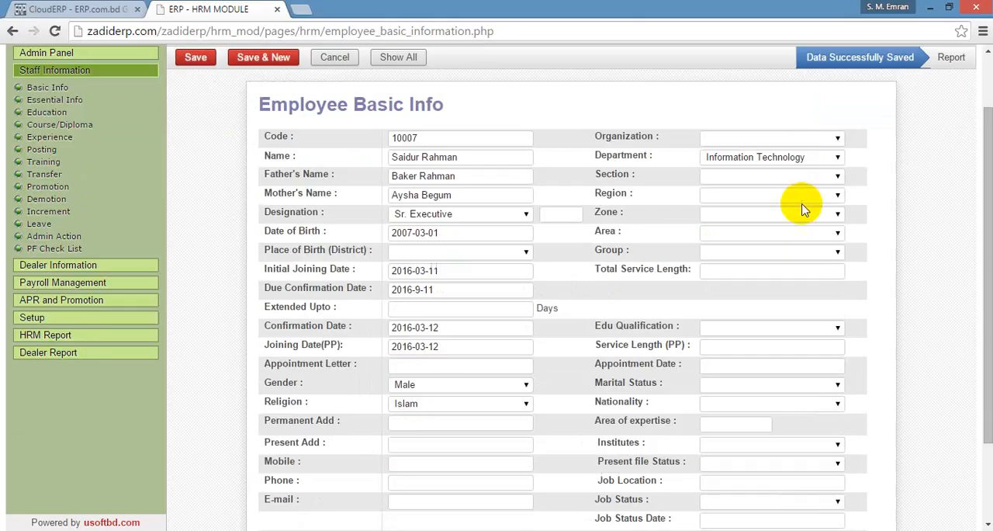
pyautogui.click(799, 140)
pyautogui.click(773, 169)
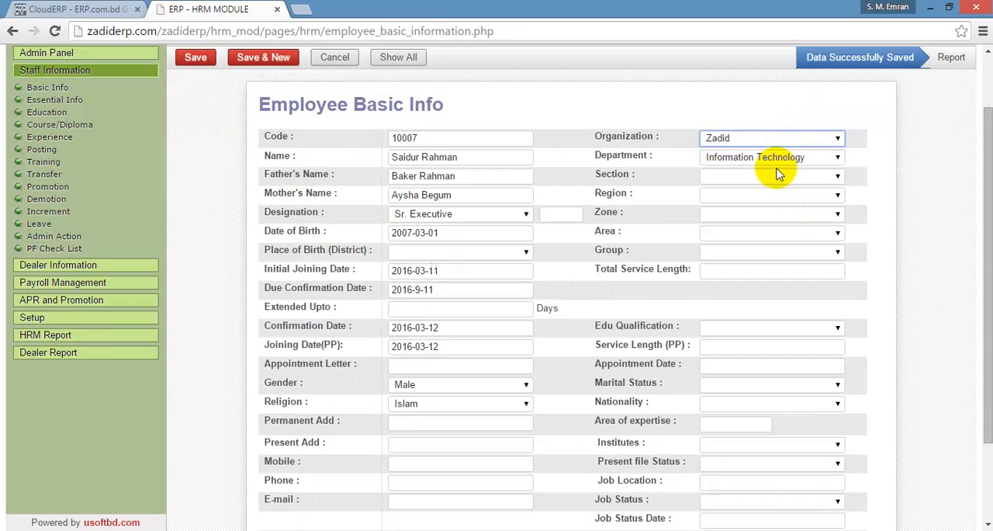
pyautogui.click(778, 177)
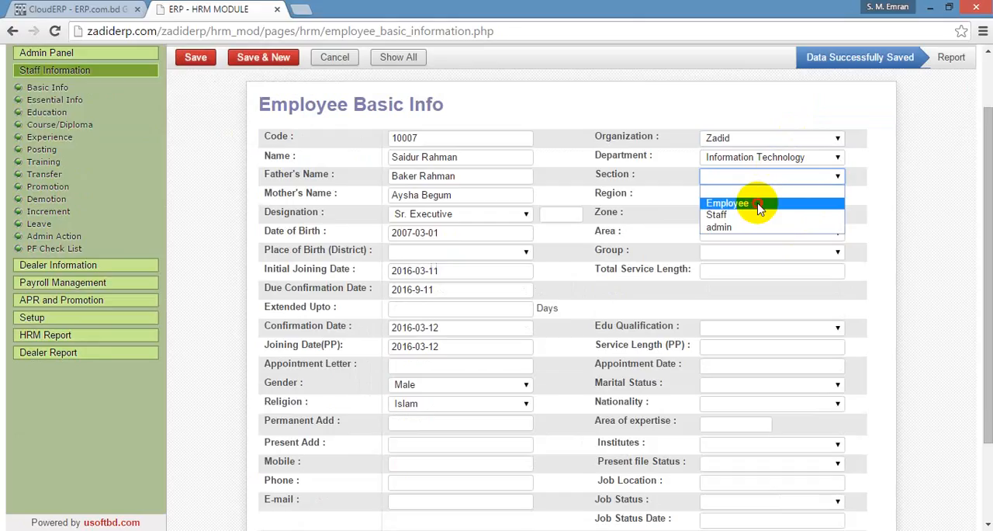
pyautogui.click(759, 203)
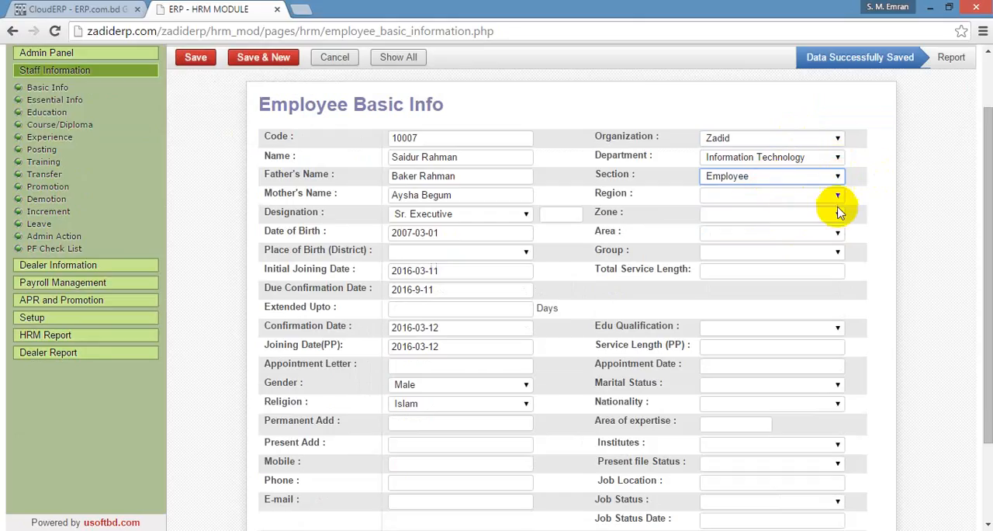
# Set the employee's region to Mirpur and zone to Pirer Bag, leaving the area empty.
pyautogui.click(761, 196)
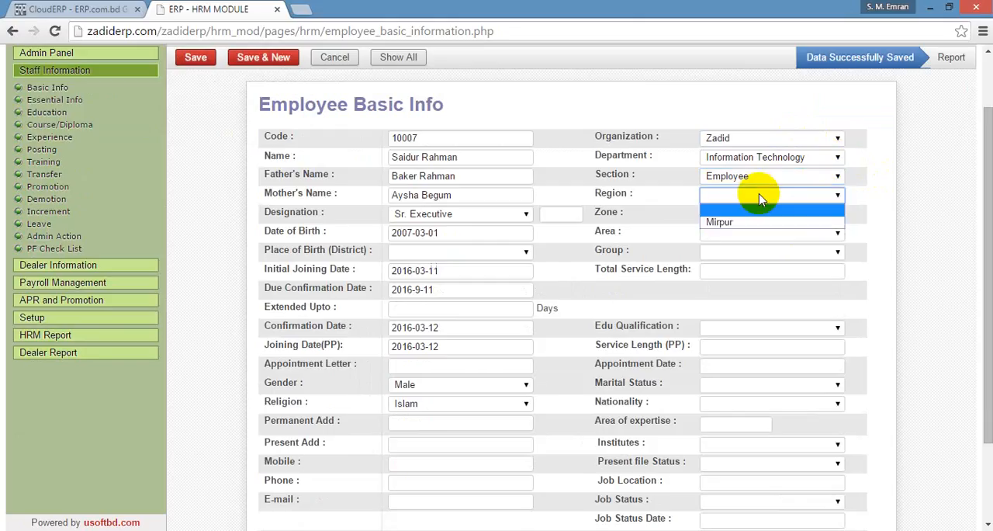
pyautogui.click(733, 224)
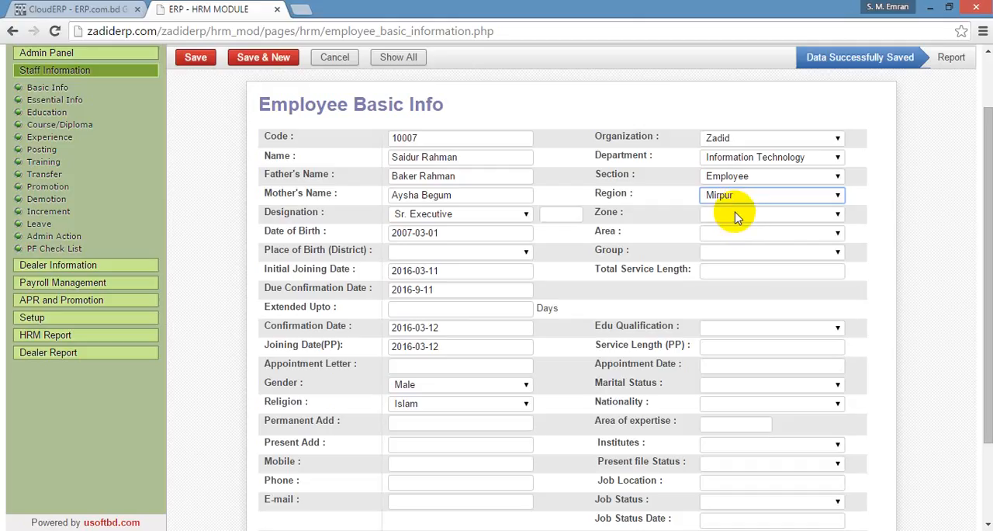
pyautogui.click(737, 217)
pyautogui.click(731, 241)
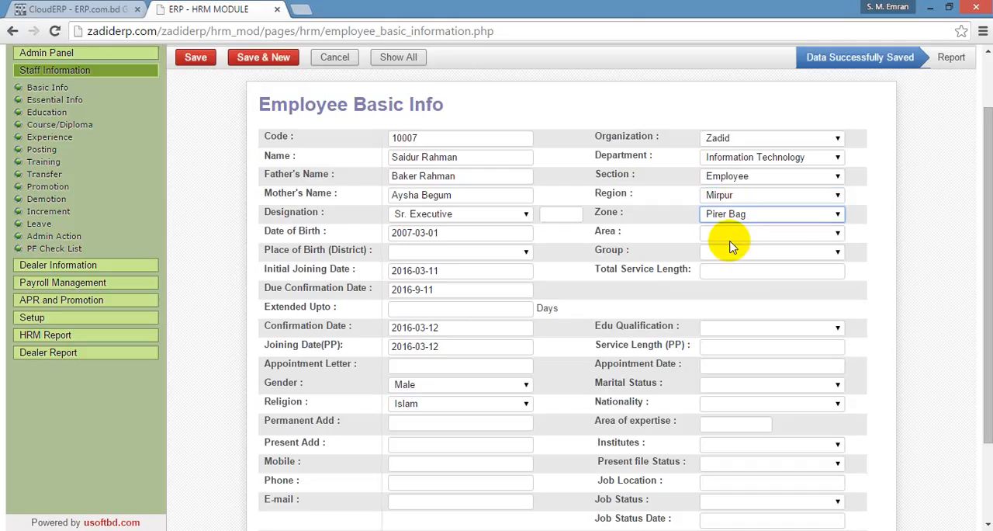
pyautogui.click(737, 237)
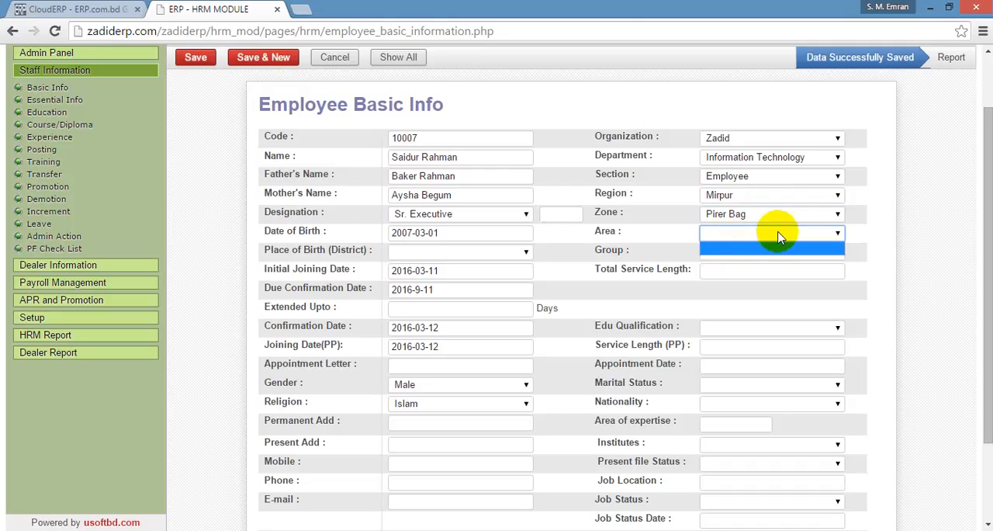
pyautogui.click(840, 234)
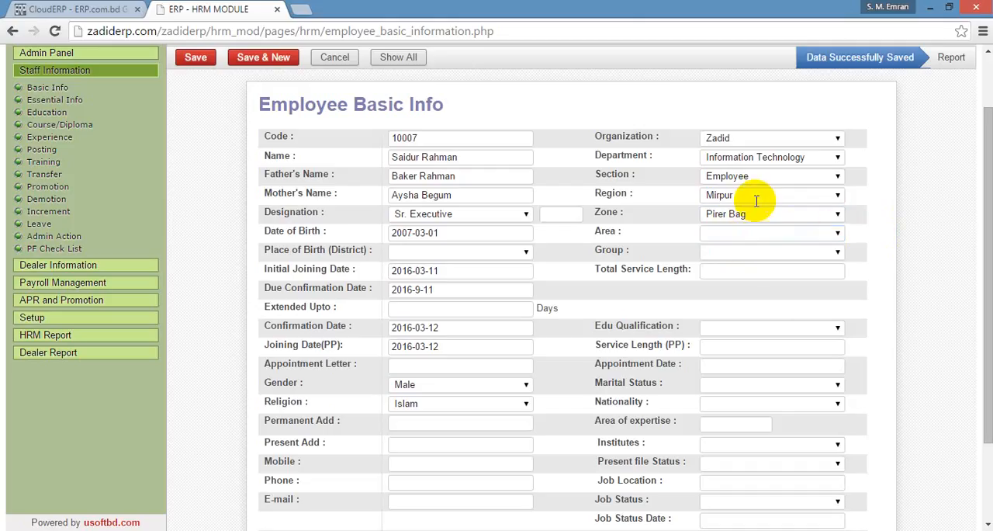
# Set the employee's group to Production Costing, leaving the educational qualification empty.
pyautogui.scroll(-2, 637, 201)
pyautogui.scroll(-1, 638, 201)
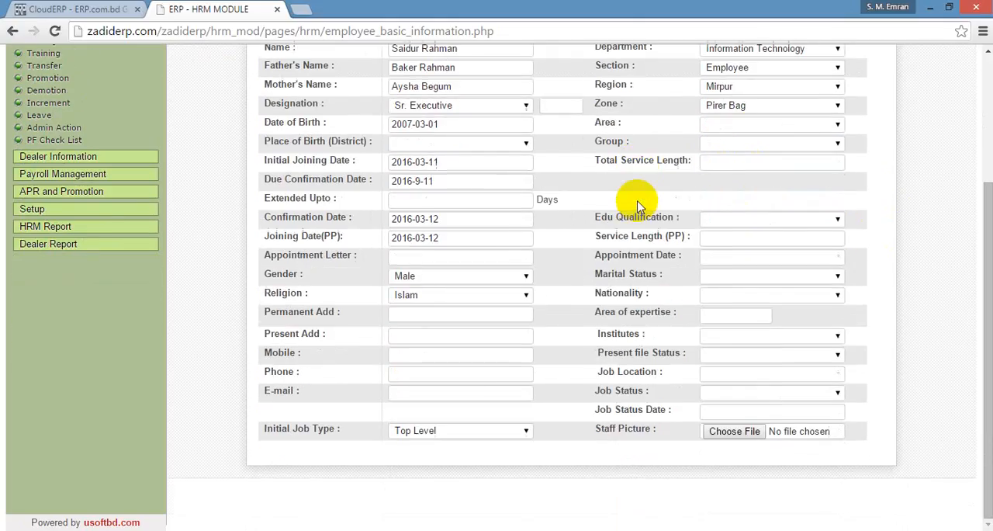
pyautogui.click(799, 146)
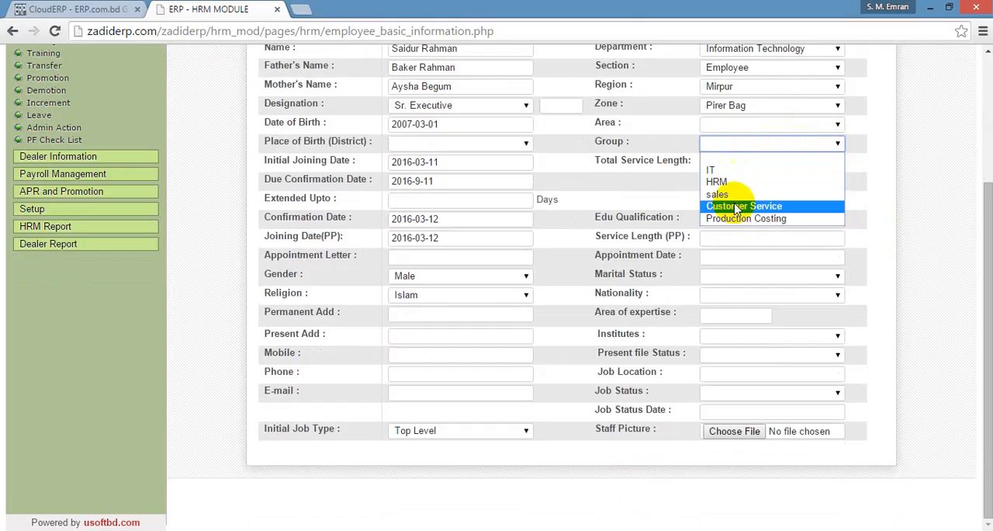
pyautogui.click(754, 217)
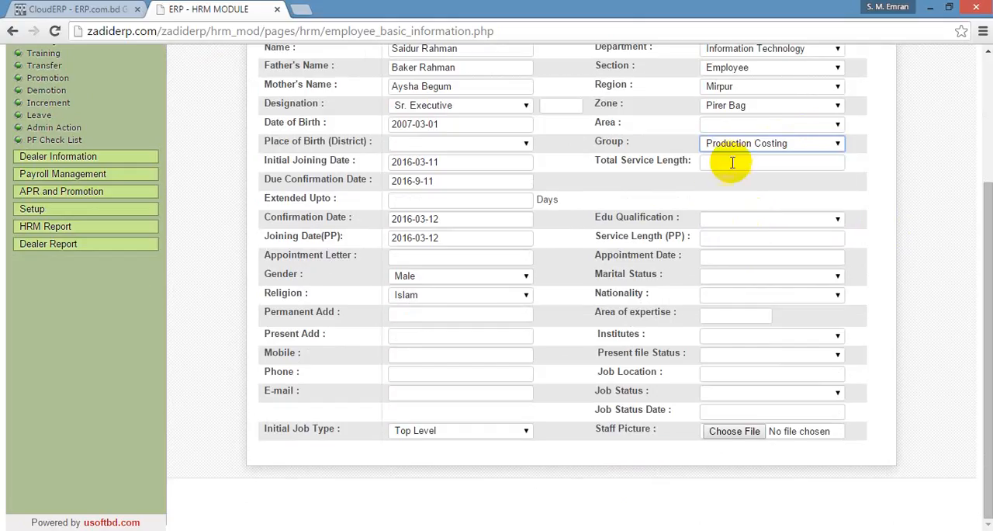
pyautogui.click(764, 224)
pyautogui.click(741, 250)
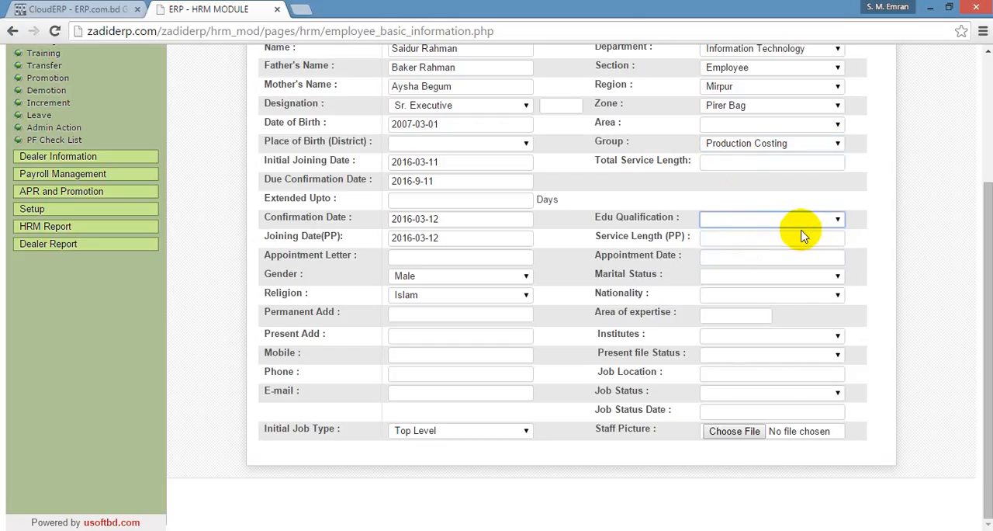
# Set the employee's marital status to Unmarried and the appointment date to 2016-03-12.
pyautogui.click(765, 276)
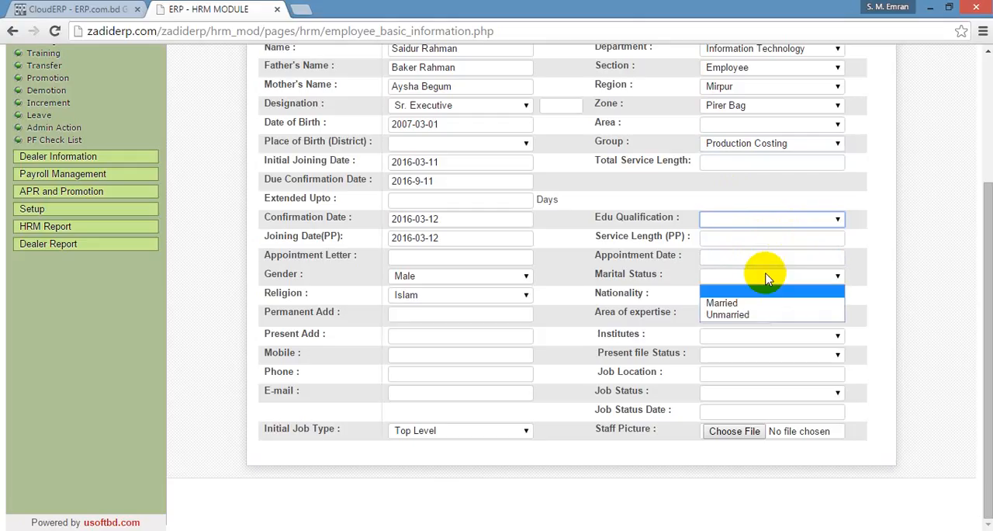
pyautogui.click(743, 314)
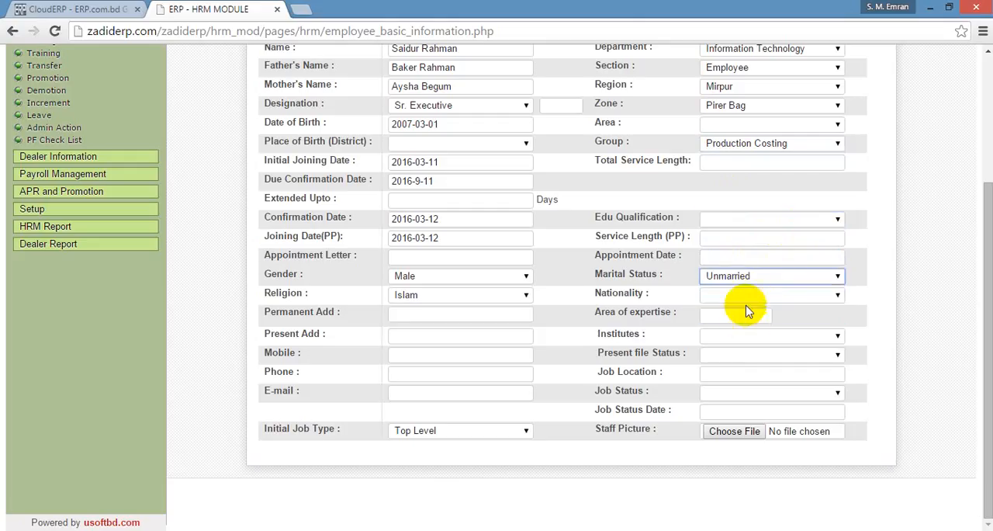
pyautogui.click(752, 260)
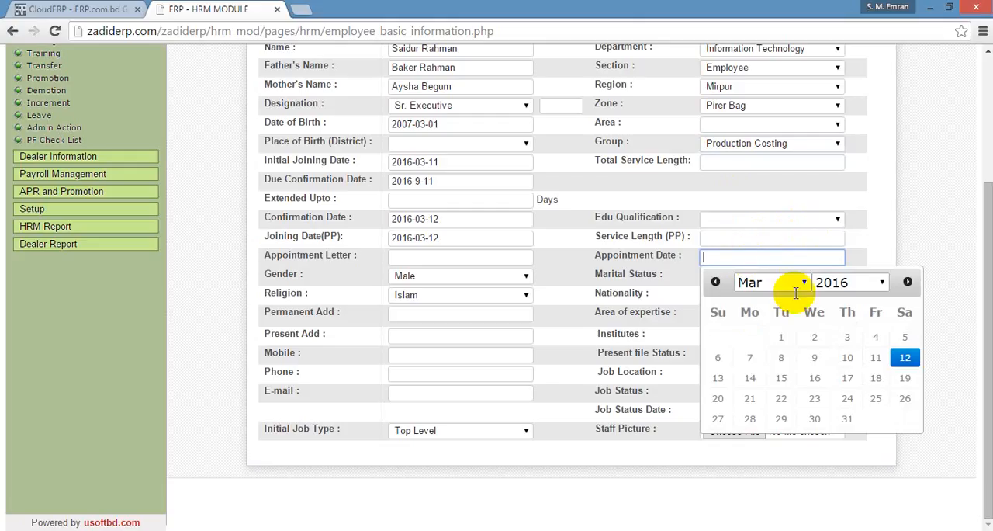
pyautogui.click(905, 360)
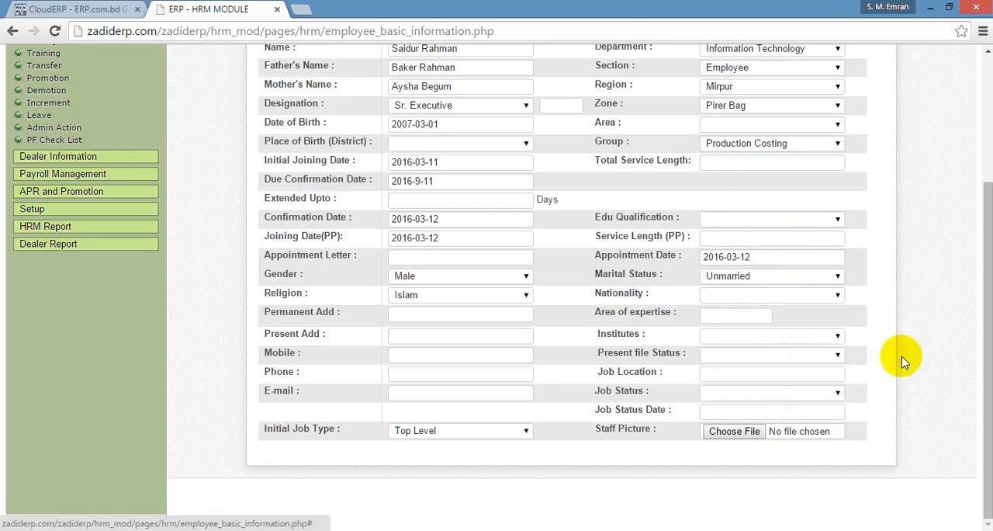
# Set the employee's nationality to Bangladeshi and the institute to India.
pyautogui.click(736, 299)
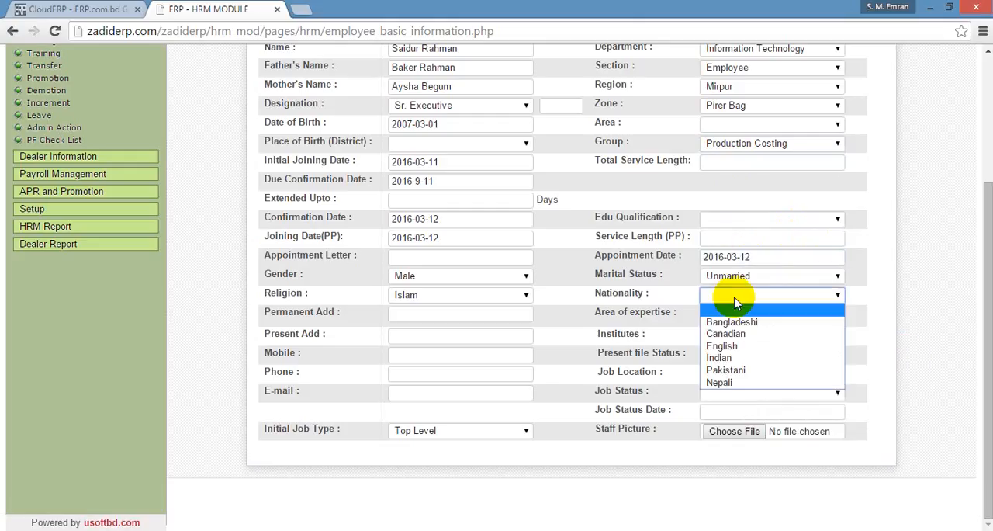
pyautogui.click(731, 321)
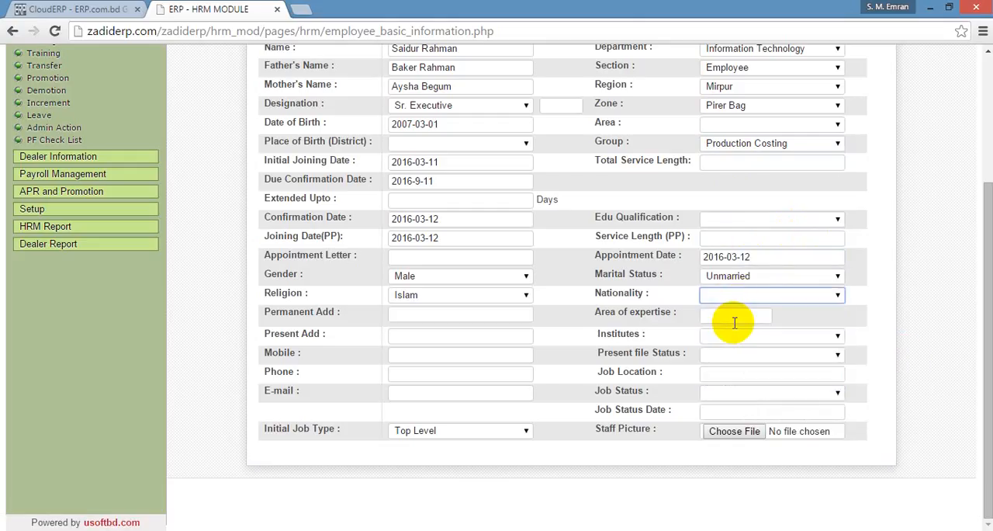
pyautogui.click(737, 336)
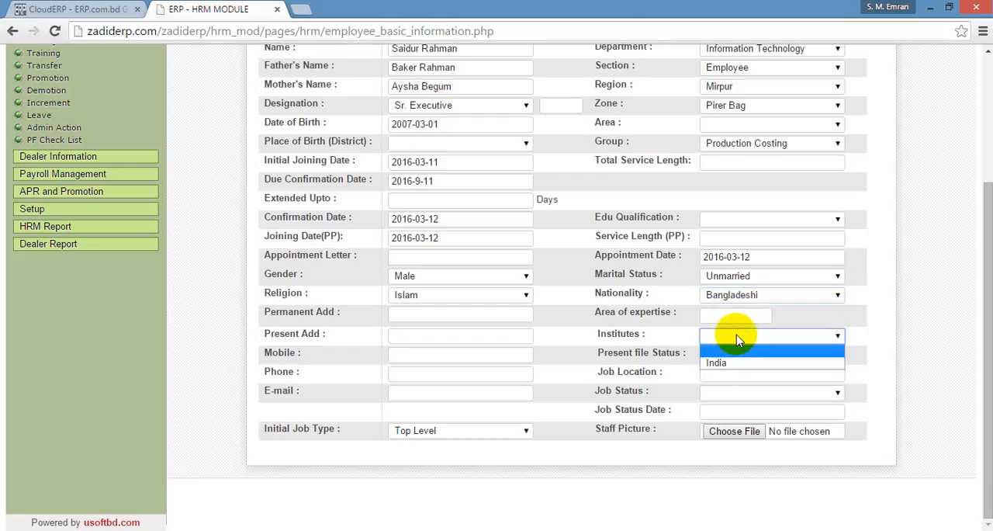
pyautogui.click(726, 362)
# Set the present file status to Disciplinary Action and the job status to In Service, leaving the job location empty.
pyautogui.click(729, 356)
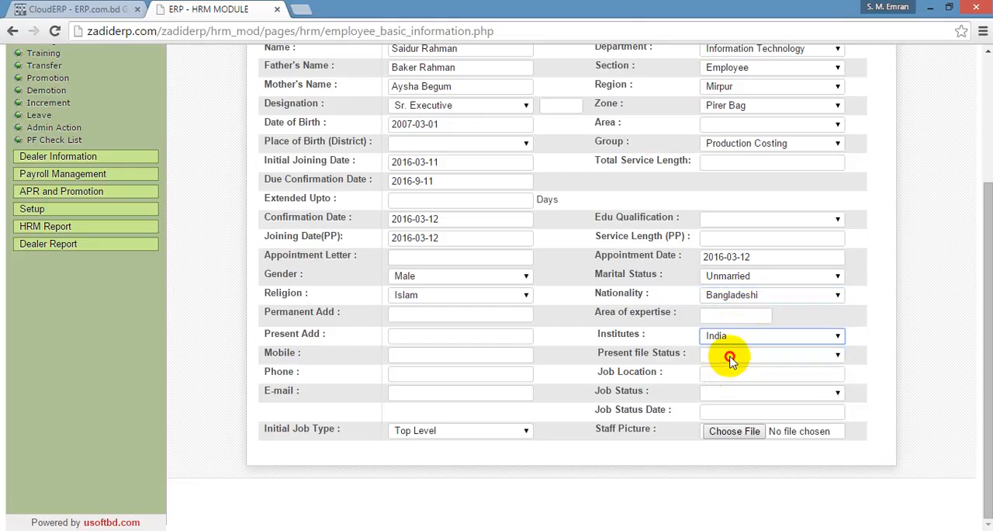
pyautogui.click(727, 357)
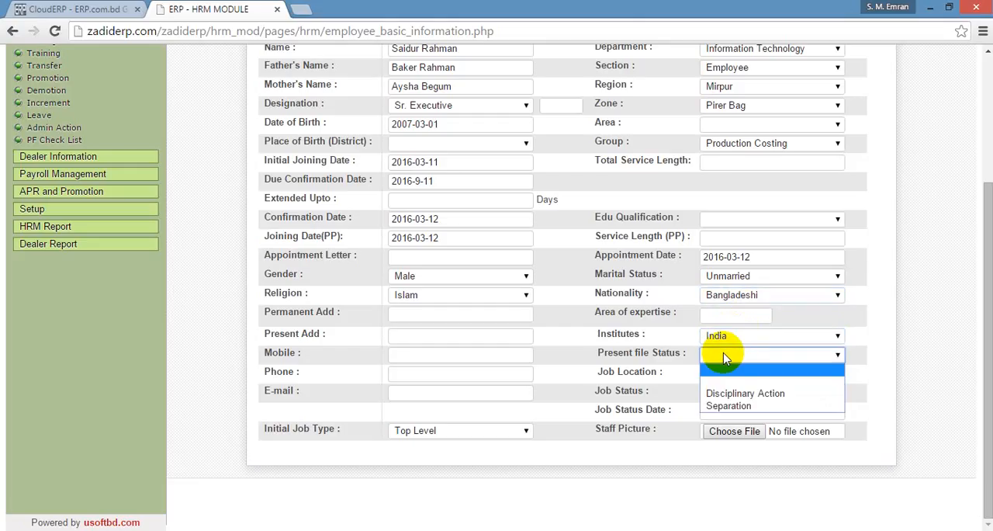
pyautogui.click(750, 392)
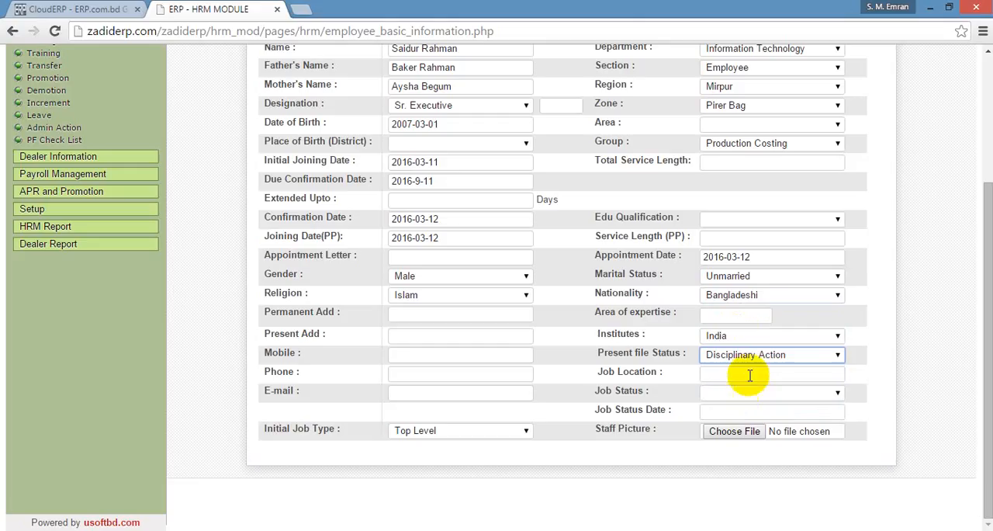
pyautogui.click(749, 373)
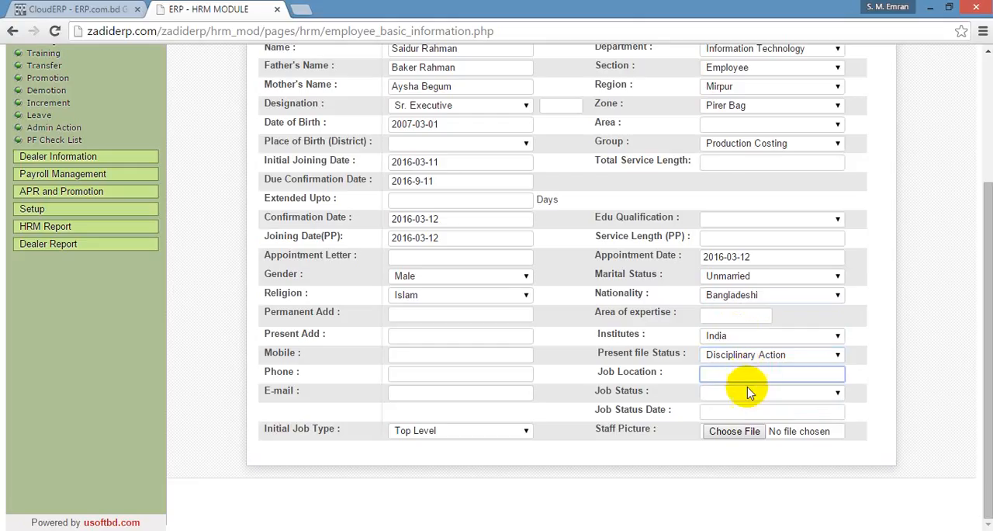
pyautogui.click(745, 394)
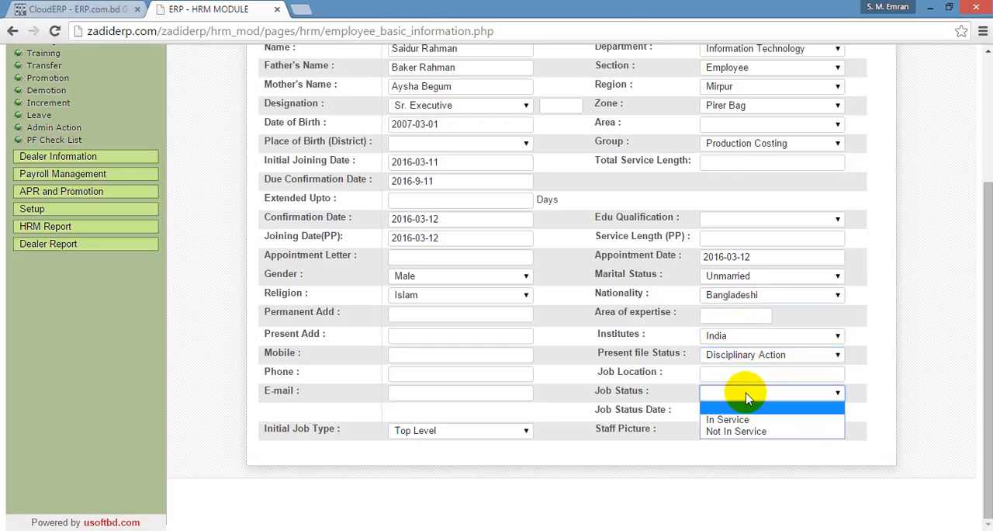
pyautogui.click(737, 409)
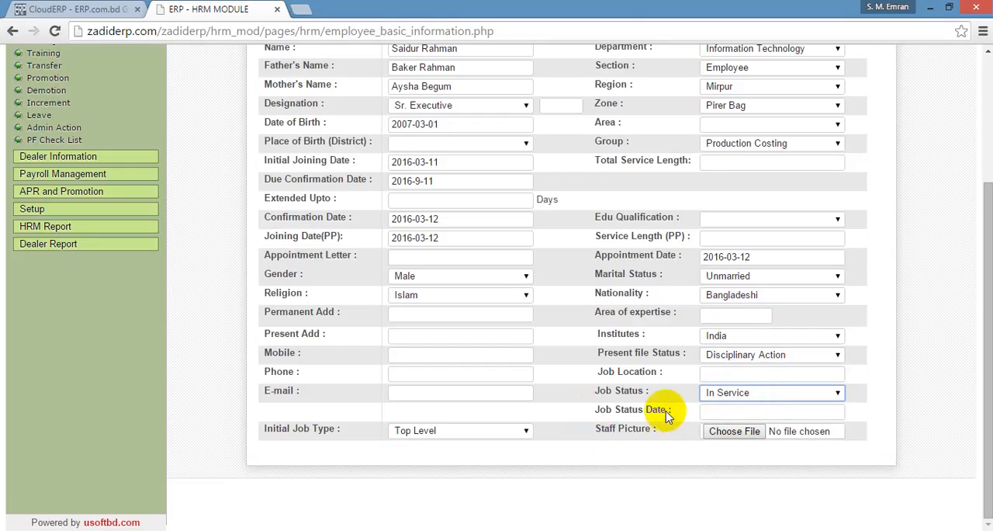
# Save the employee's basic info record without attaching a staff picture.
pyautogui.click(735, 432)
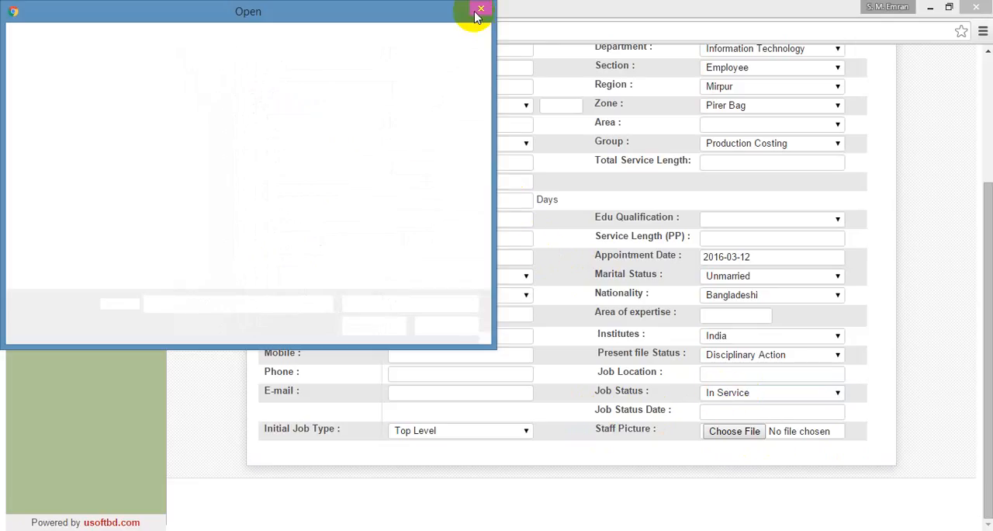
pyautogui.click(478, 9)
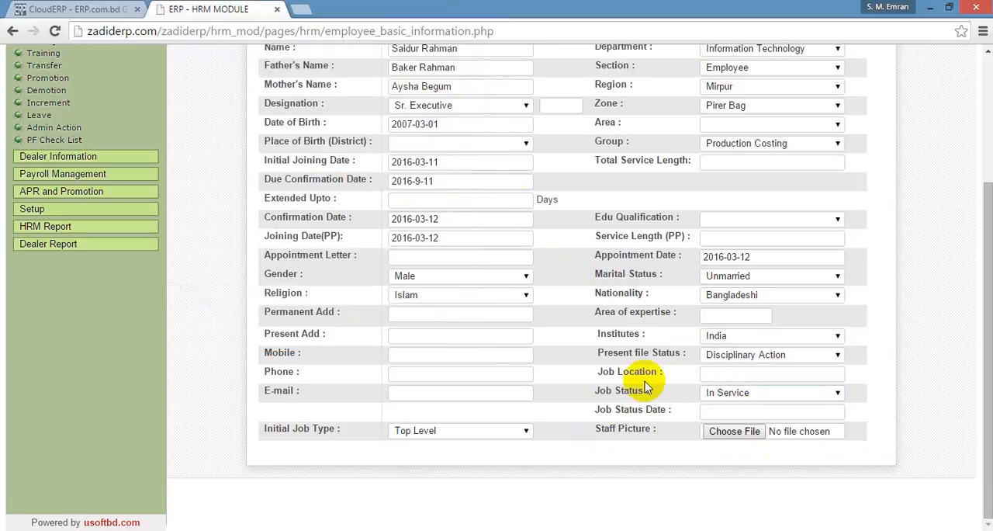
pyautogui.scroll(3, 625, 194)
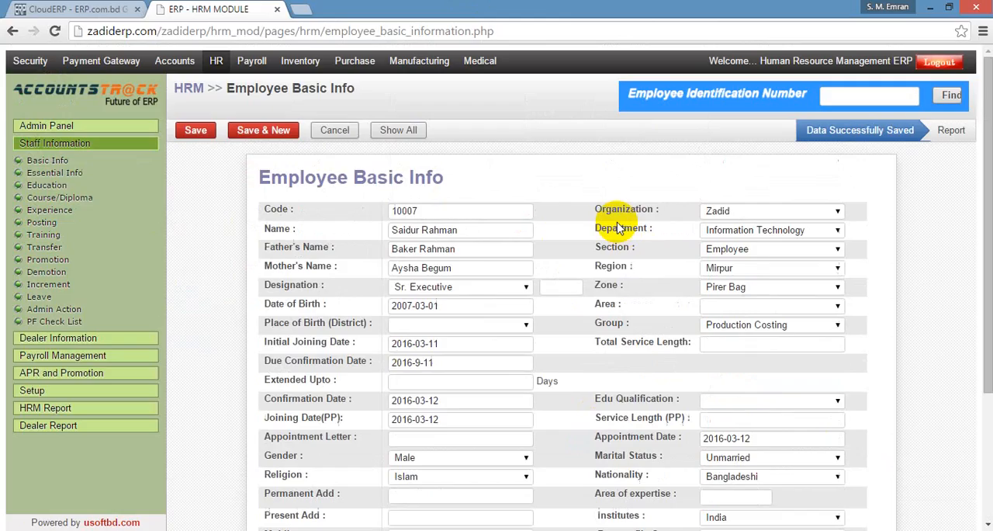
pyautogui.click(200, 132)
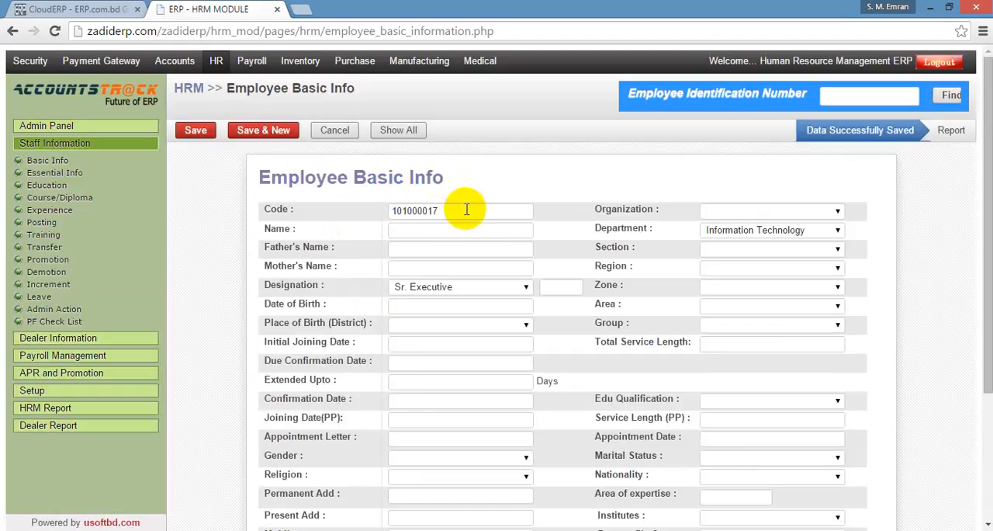
# Open the Employee Essential Information form and find the new employee by entering the employee identification number.
pyautogui.click(863, 94)
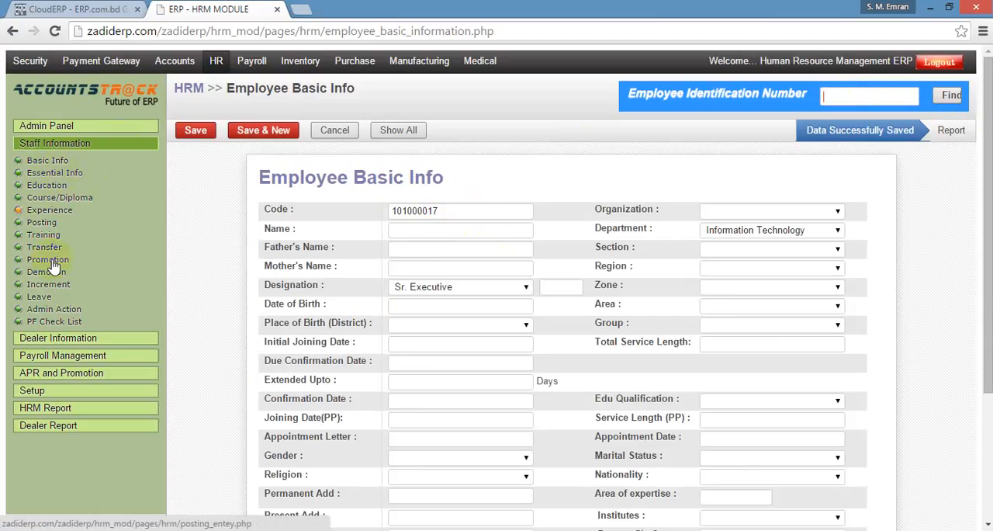
pyautogui.click(61, 175)
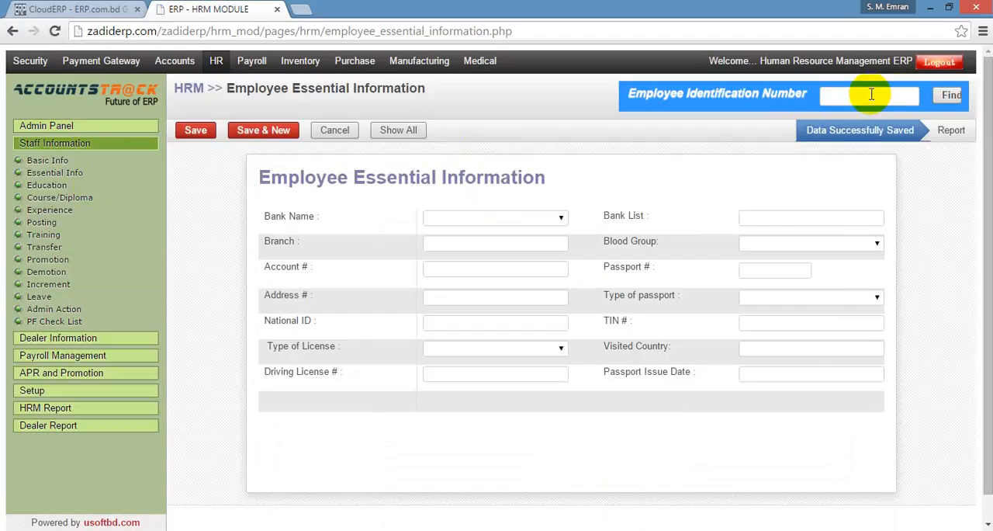
pyautogui.click(870, 95)
pyautogui.write('10007')
pyautogui.click(950, 100)
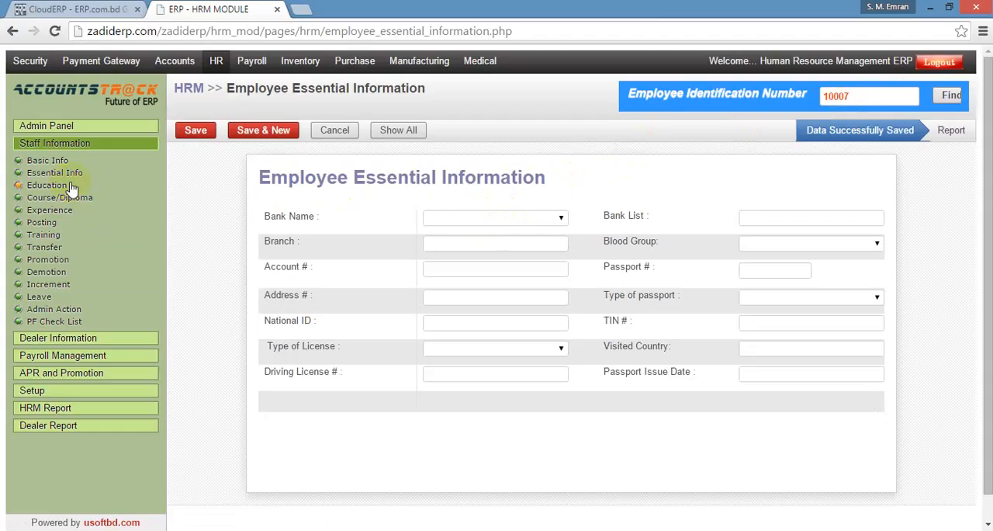
# Set the employee's bank name to HSBC and type of license to Light.
pyautogui.click(495, 218)
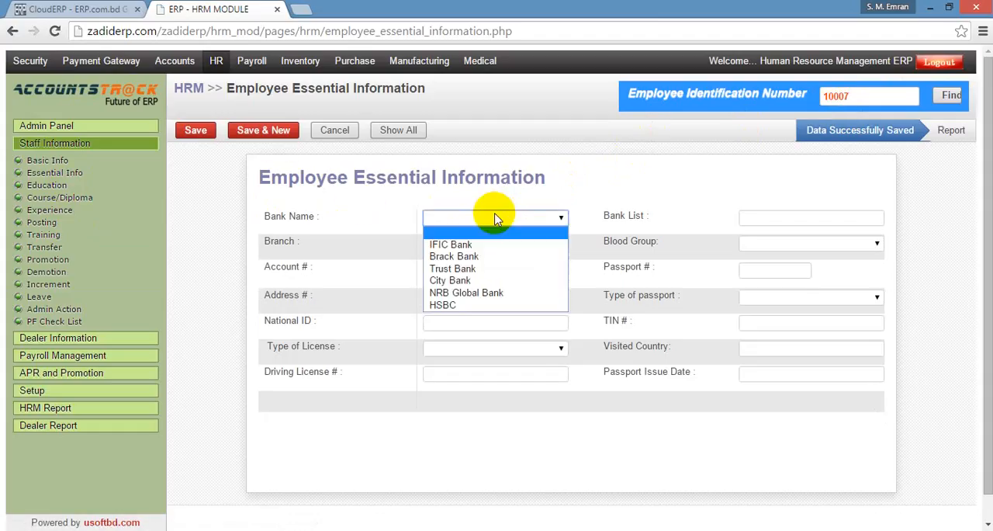
pyautogui.click(468, 304)
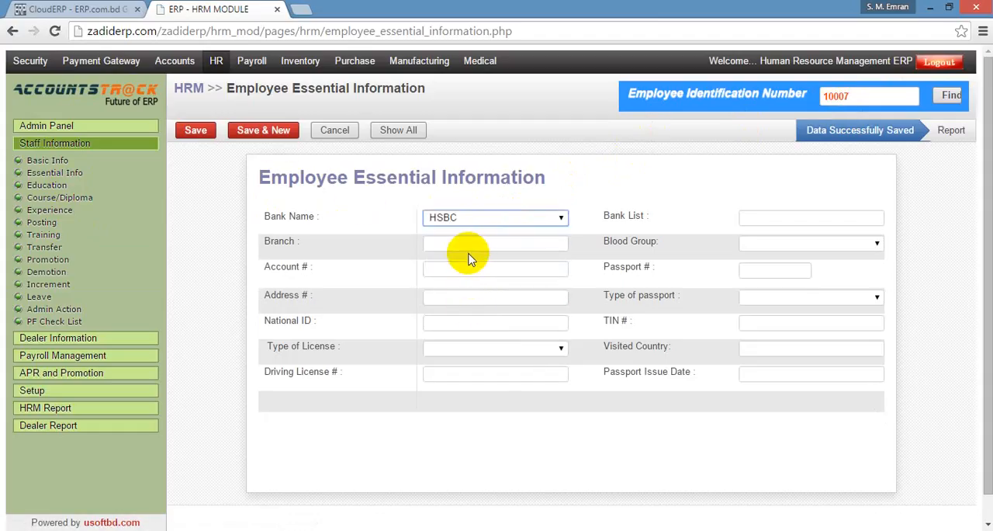
pyautogui.click(532, 349)
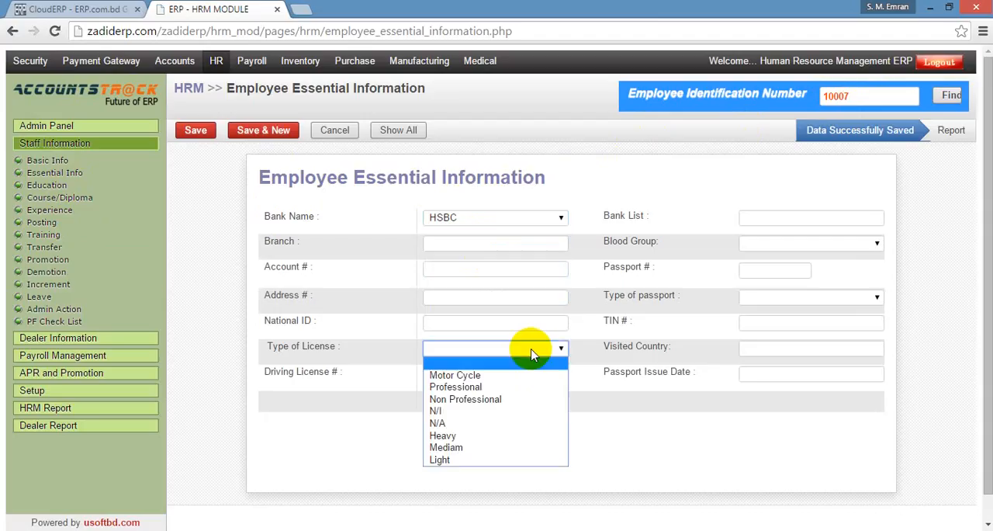
pyautogui.click(448, 460)
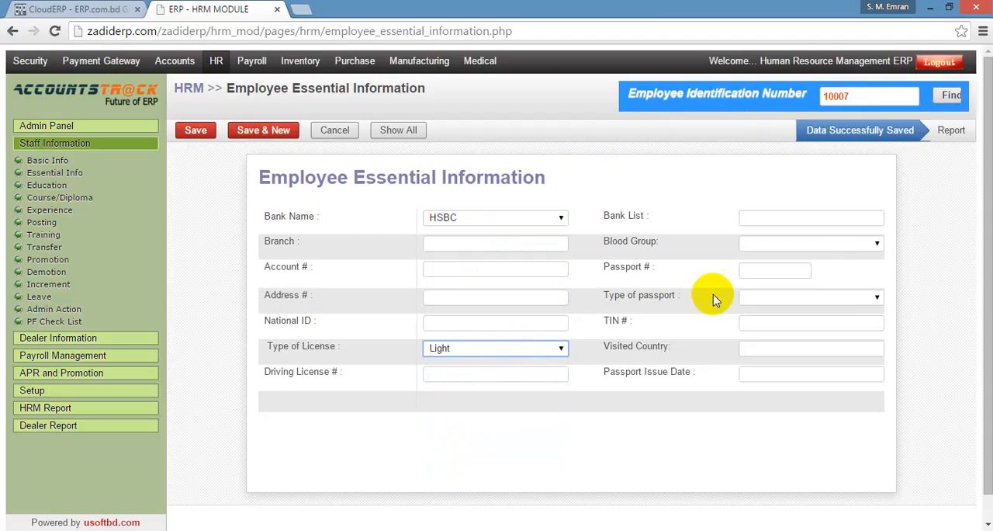
# Set the blood group to A(+ve) and the type of passport to National, and save the essential information.
pyautogui.click(810, 248)
pyautogui.click(778, 268)
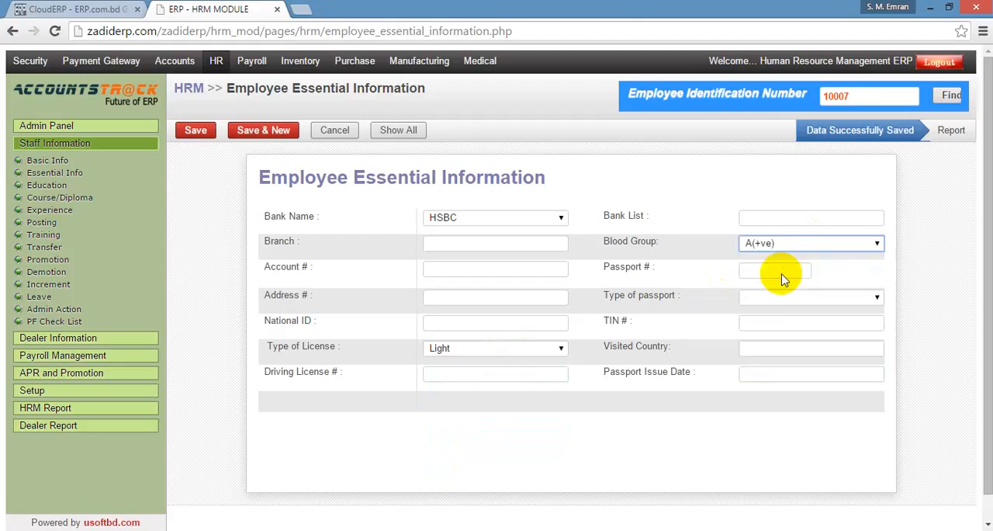
pyautogui.click(792, 299)
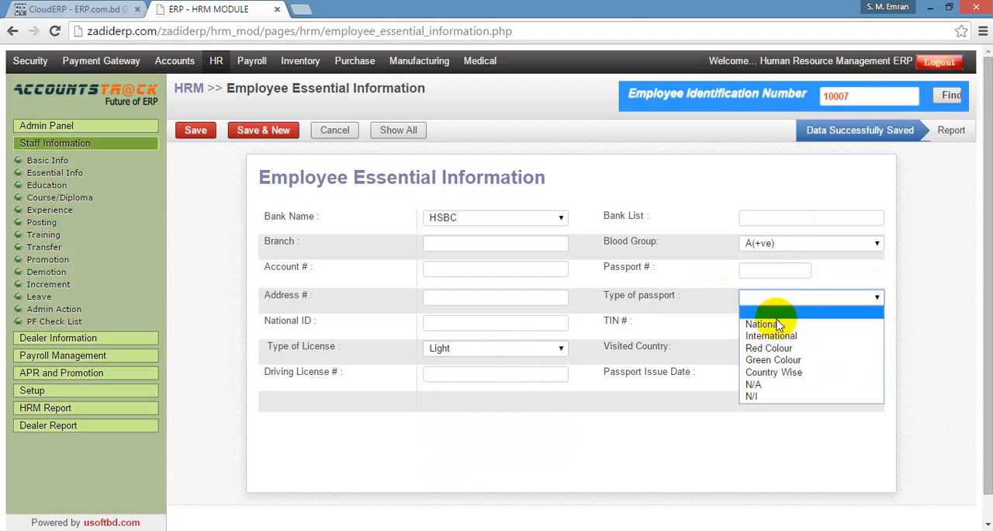
pyautogui.click(776, 324)
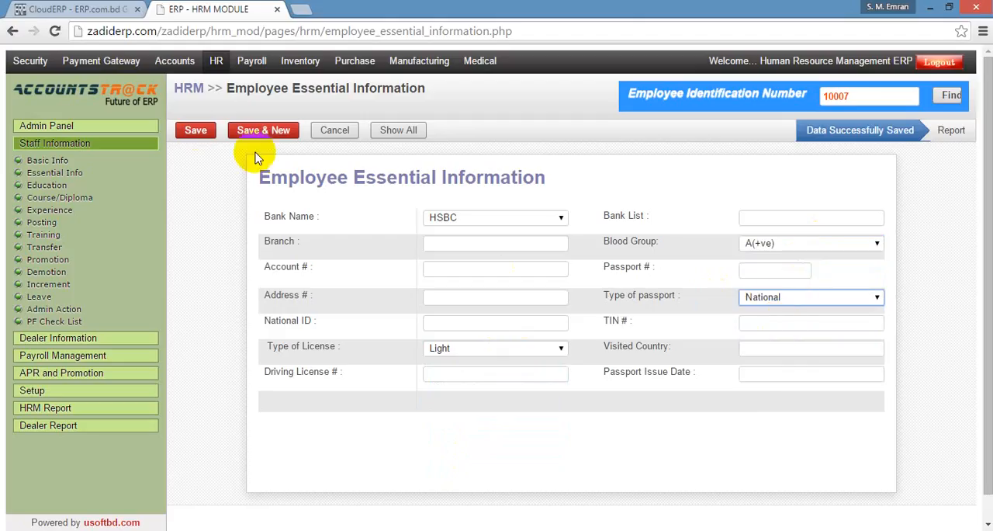
pyautogui.click(196, 132)
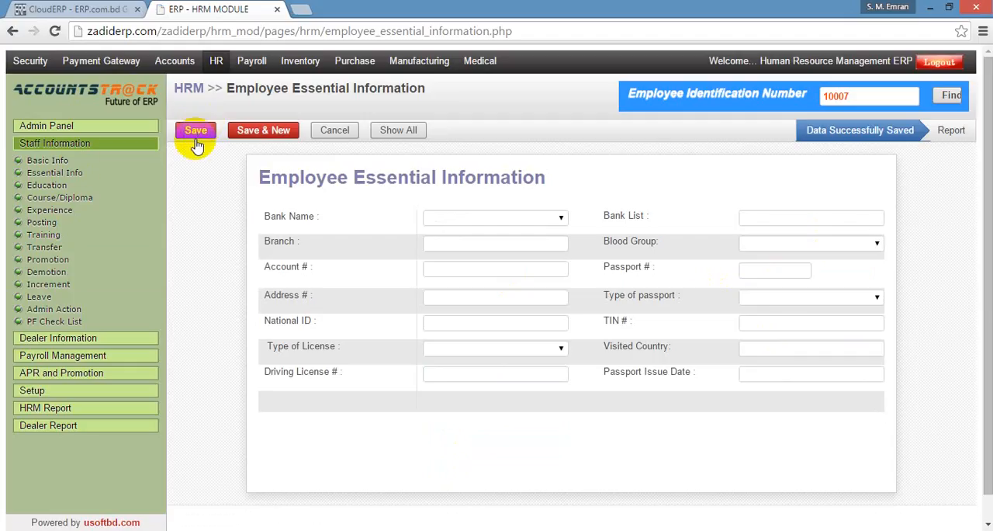
# Add a new Education Management record for the employee with exam Bsc and subject Civil Engineering, leaving the institute name empty.
pyautogui.click(56, 185)
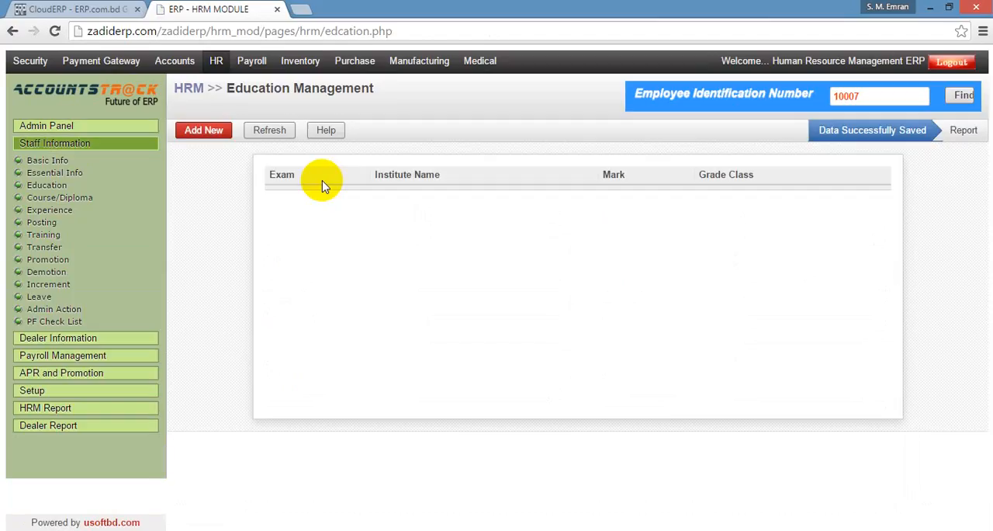
pyautogui.click(205, 135)
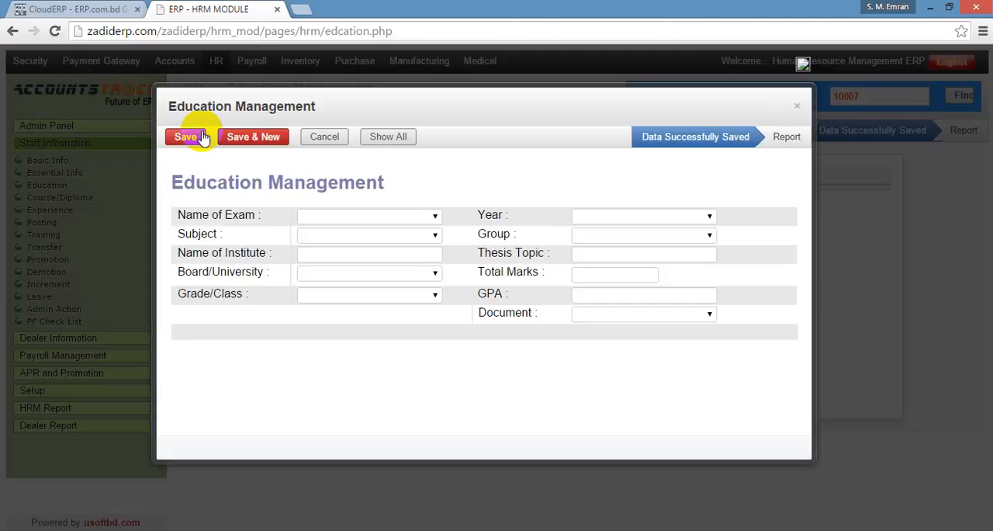
pyautogui.click(425, 219)
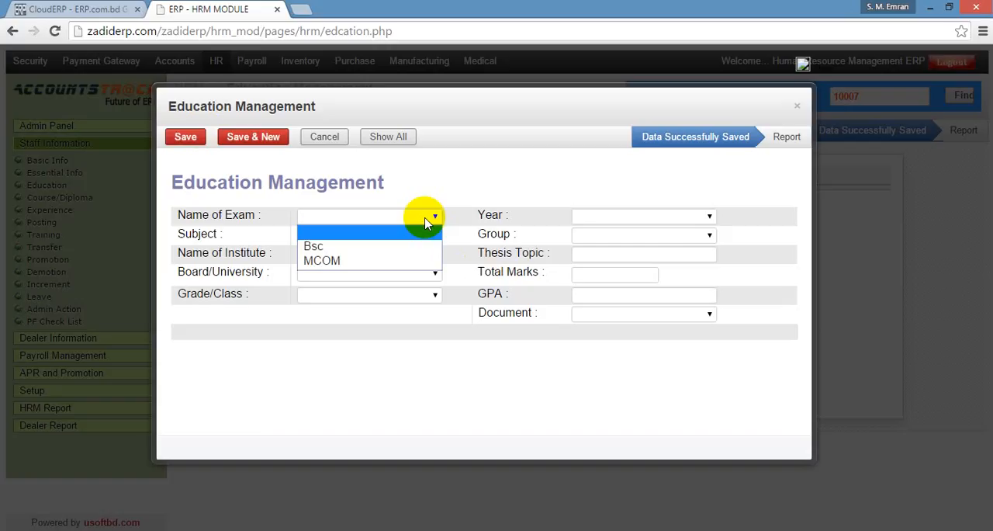
pyautogui.click(357, 247)
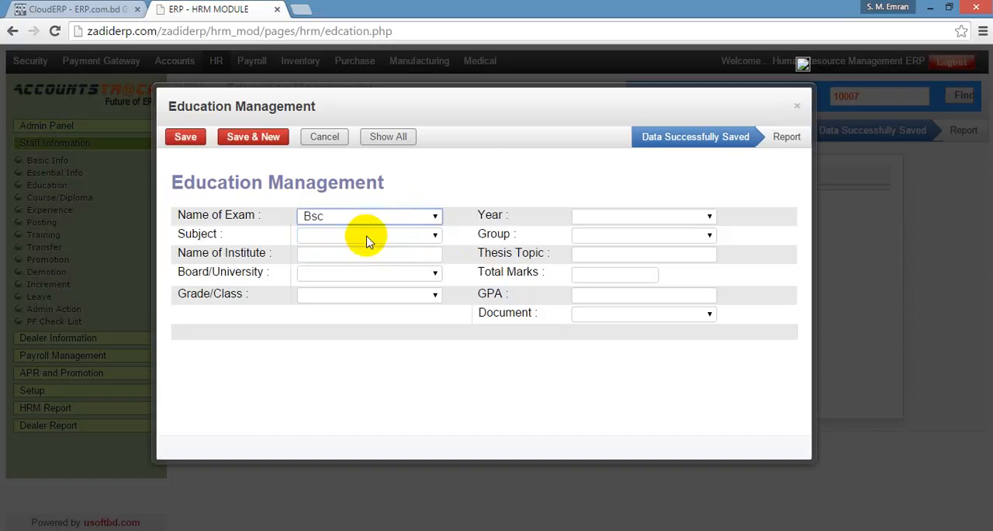
pyautogui.click(368, 235)
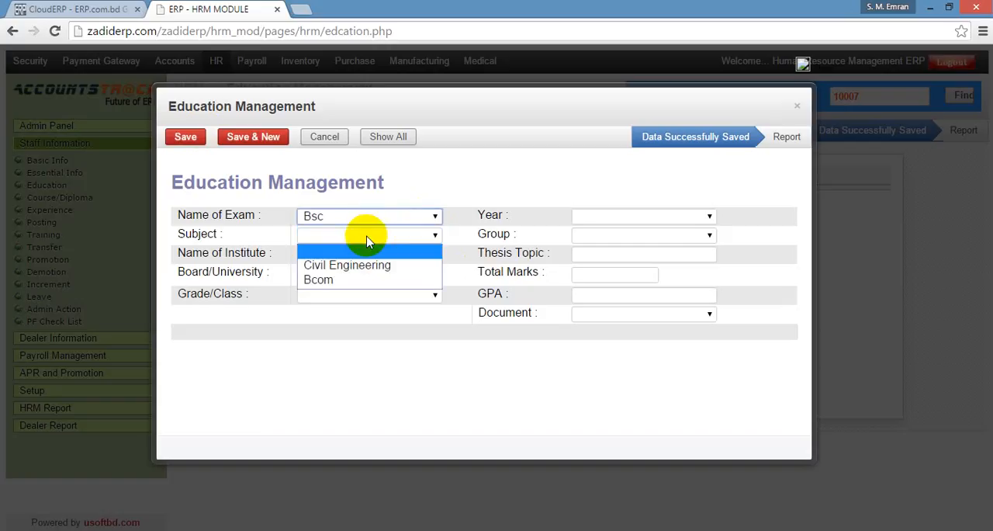
pyautogui.click(367, 266)
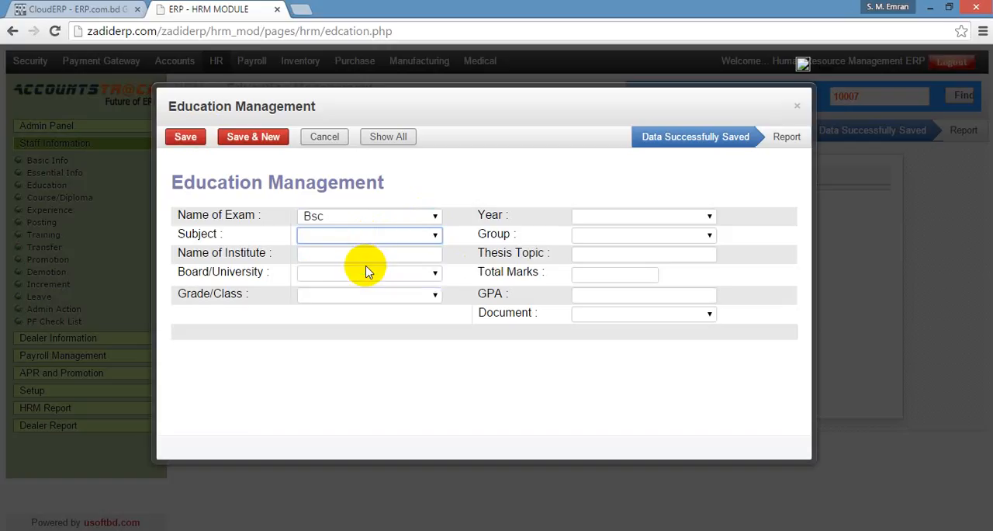
pyautogui.click(368, 256)
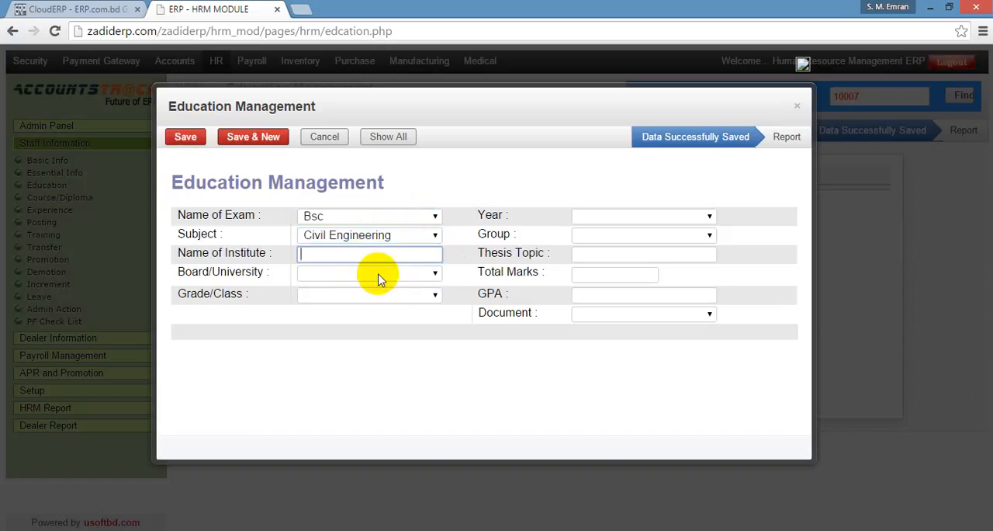
# Set the education record's board/university to UAP and its grade/class to B+.
pyautogui.click(378, 277)
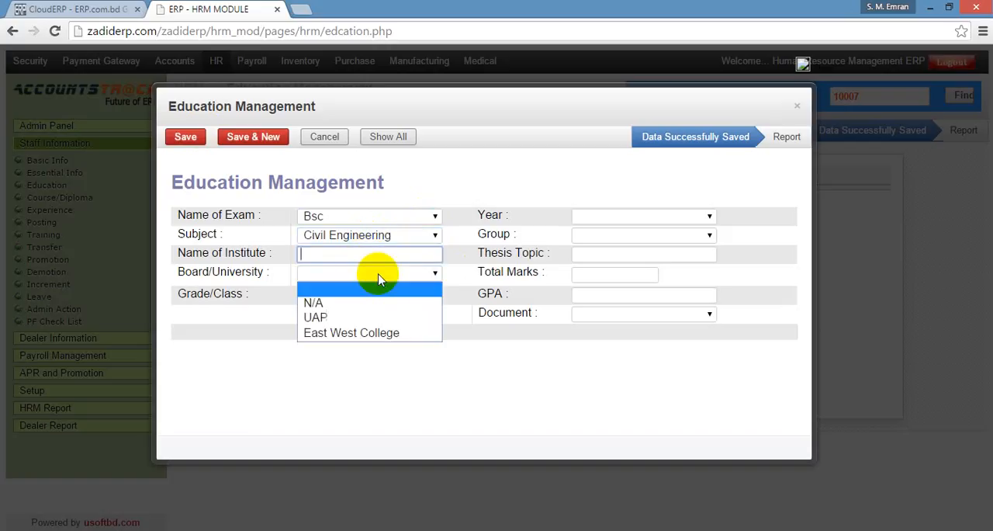
pyautogui.click(360, 318)
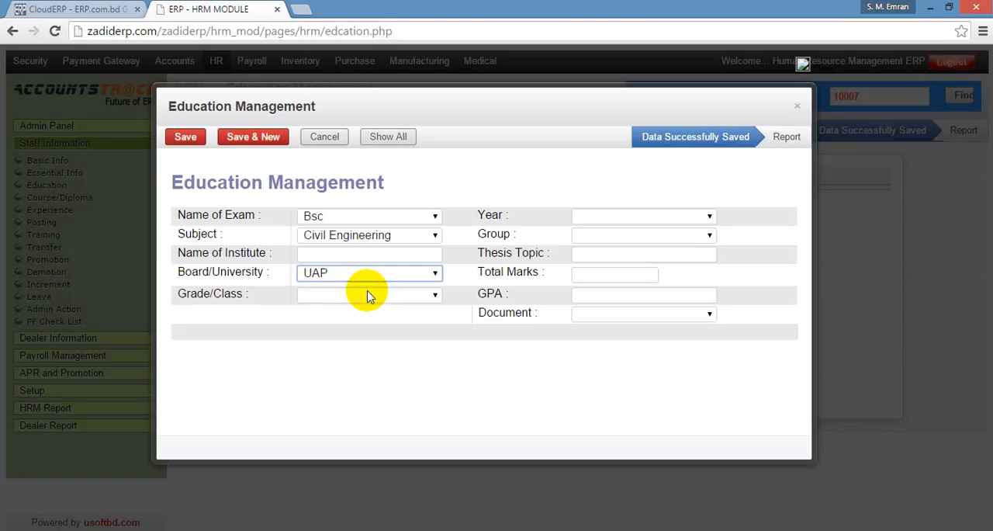
pyautogui.click(368, 296)
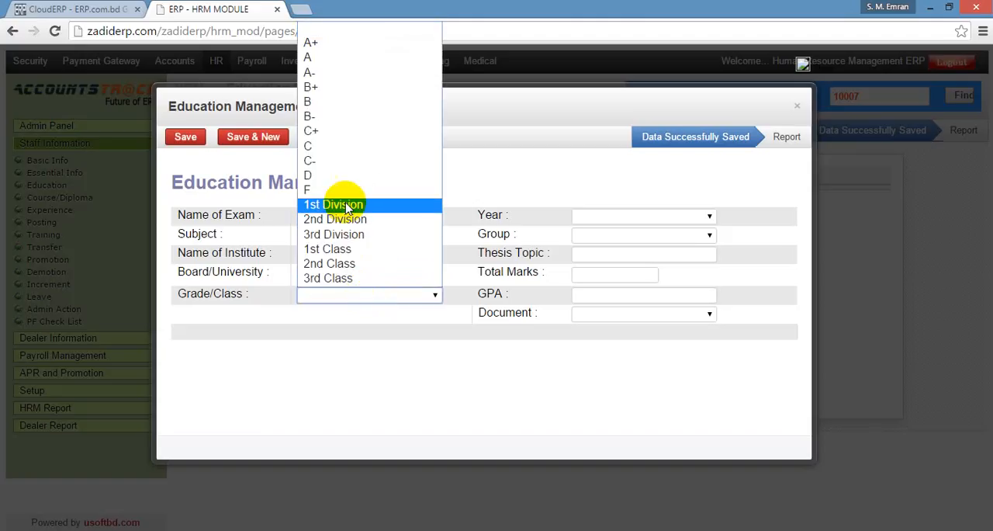
pyautogui.click(318, 88)
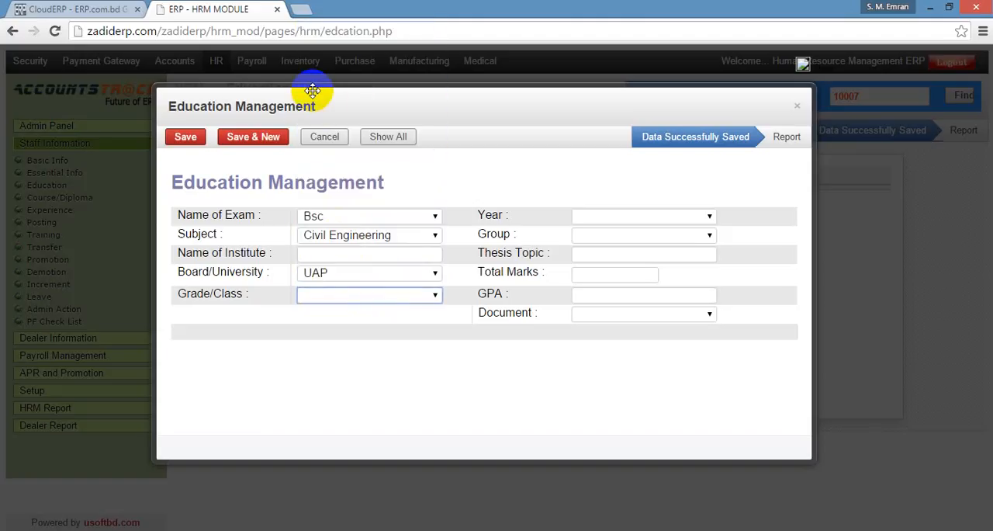
# Set the education record's year to 2016 and its group to Science.
pyautogui.click(676, 216)
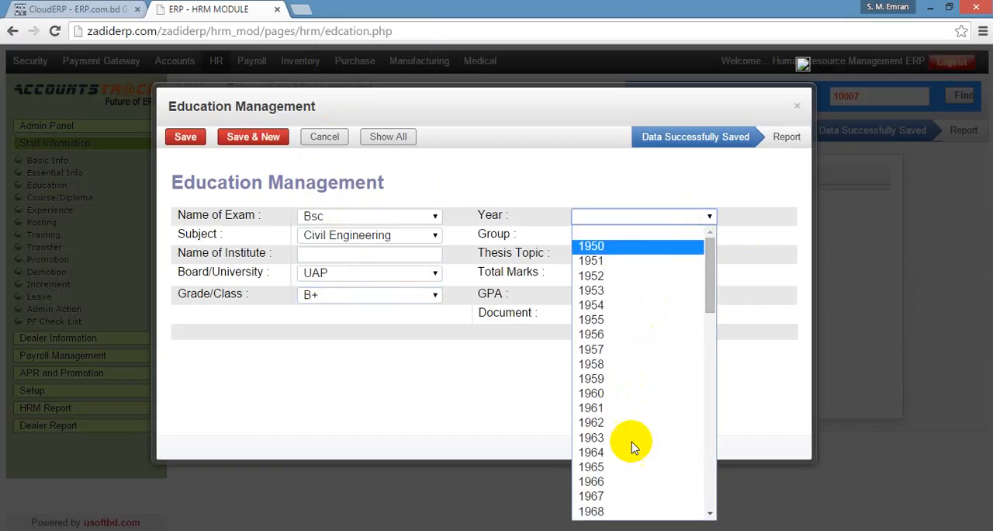
pyautogui.scroll(-8, 632, 423)
pyautogui.scroll(-2, 629, 411)
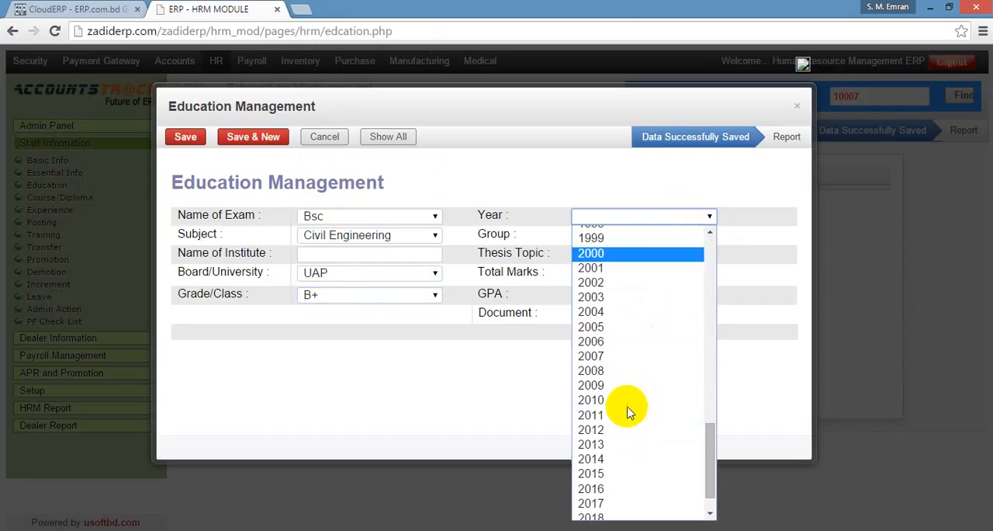
pyautogui.click(610, 490)
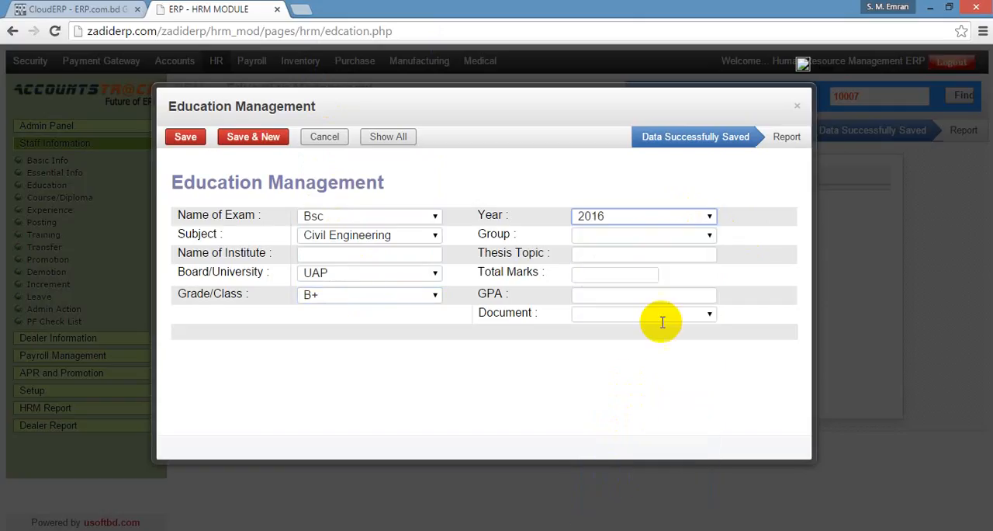
pyautogui.click(635, 239)
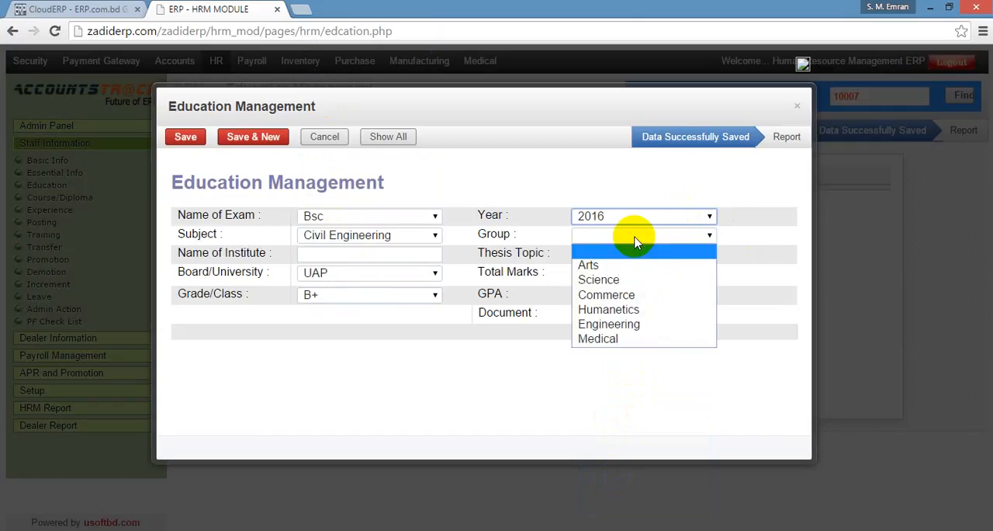
pyautogui.click(612, 278)
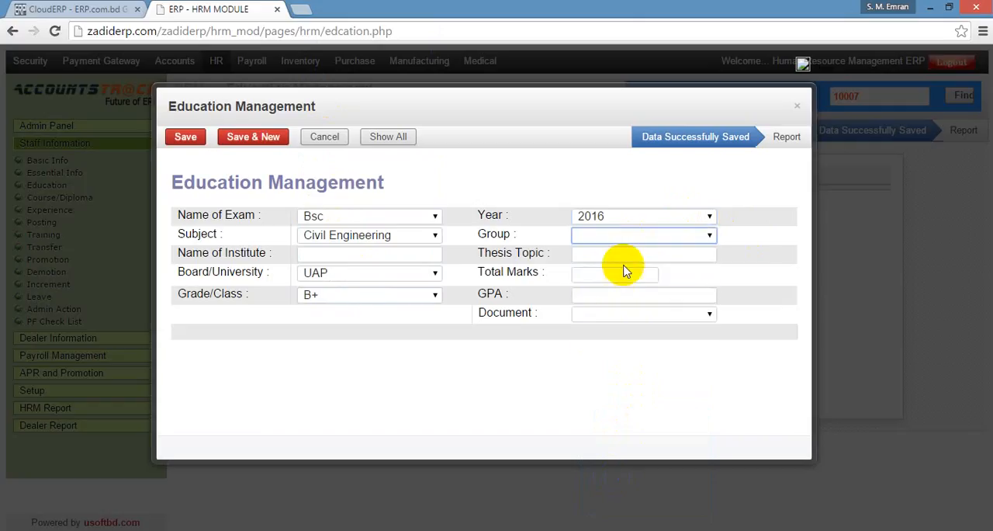
# Set the education record's document option to No, and save and close the record.
pyautogui.click(654, 315)
pyautogui.click(591, 358)
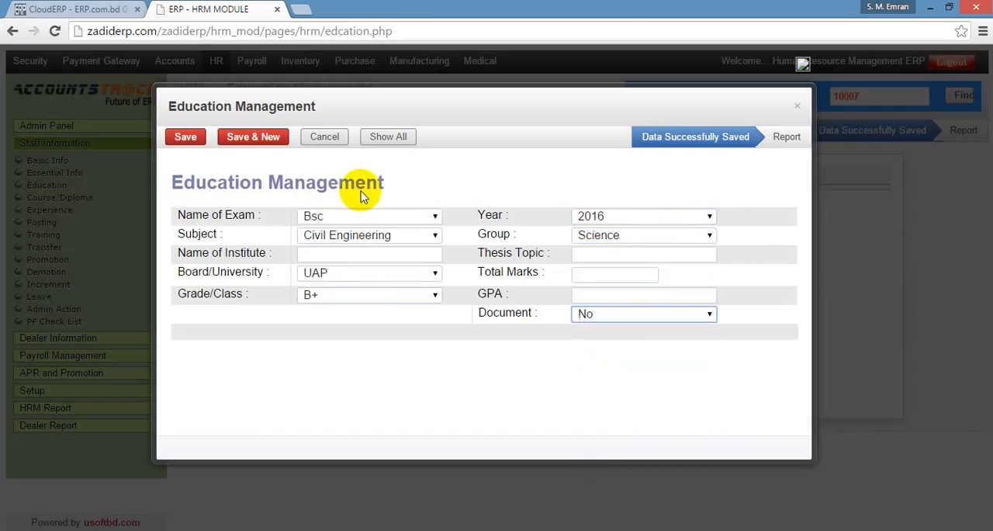
pyautogui.click(193, 140)
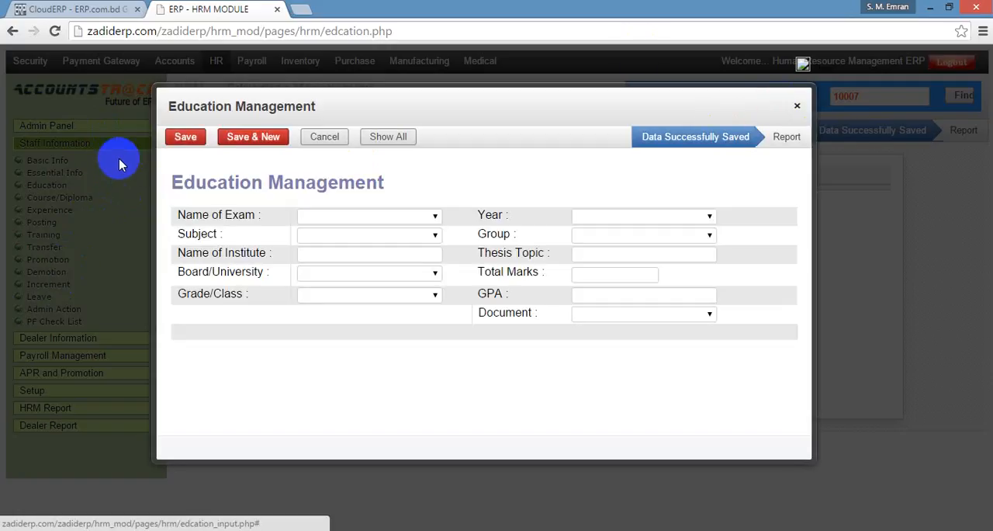
pyautogui.click(34, 264)
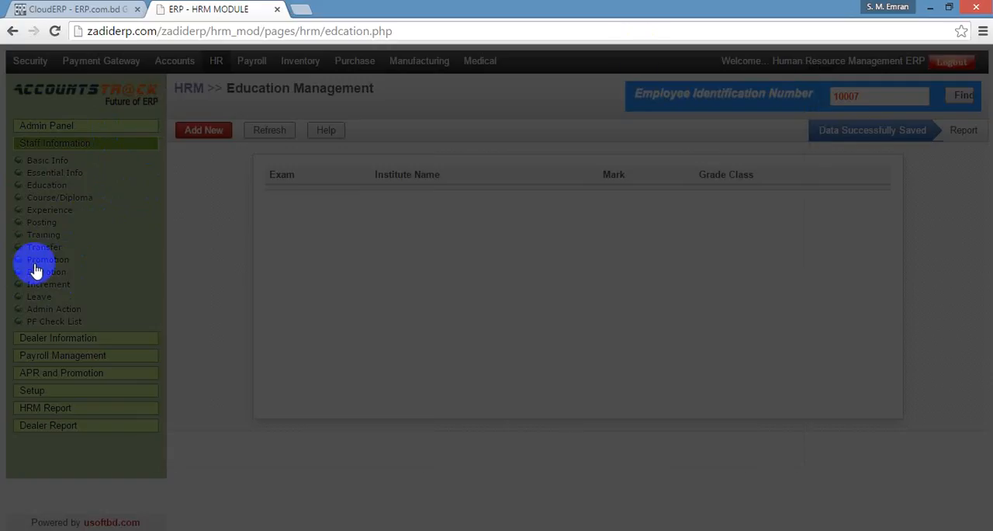
pyautogui.click(83, 188)
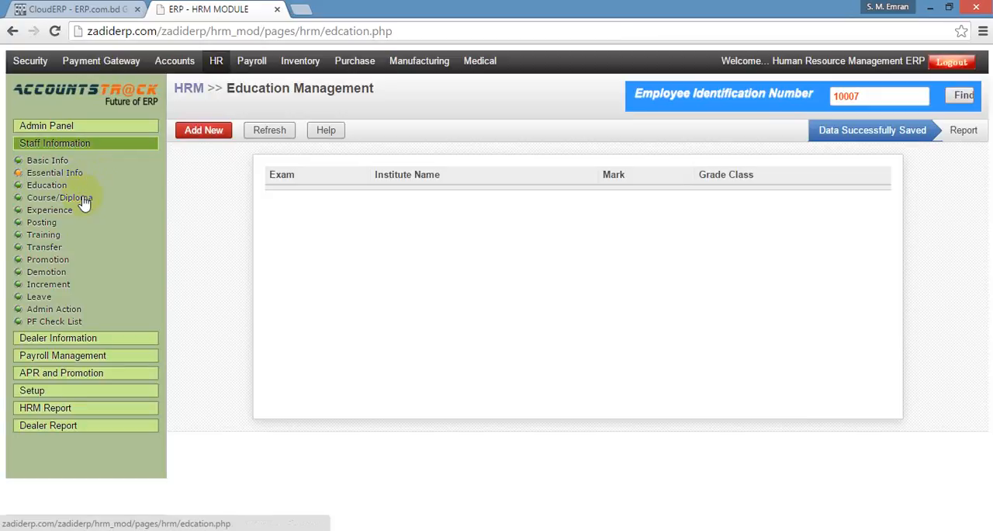
pyautogui.click(53, 395)
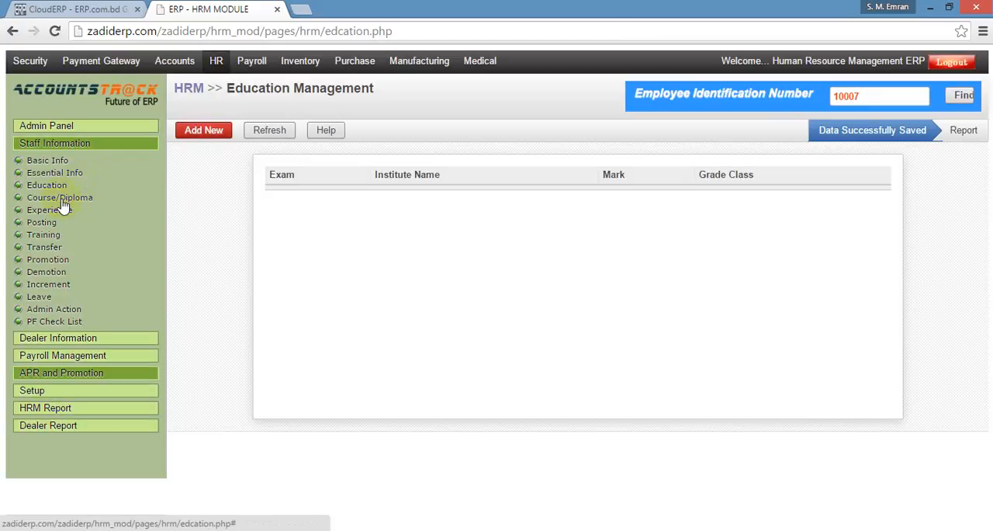
pyautogui.click(70, 142)
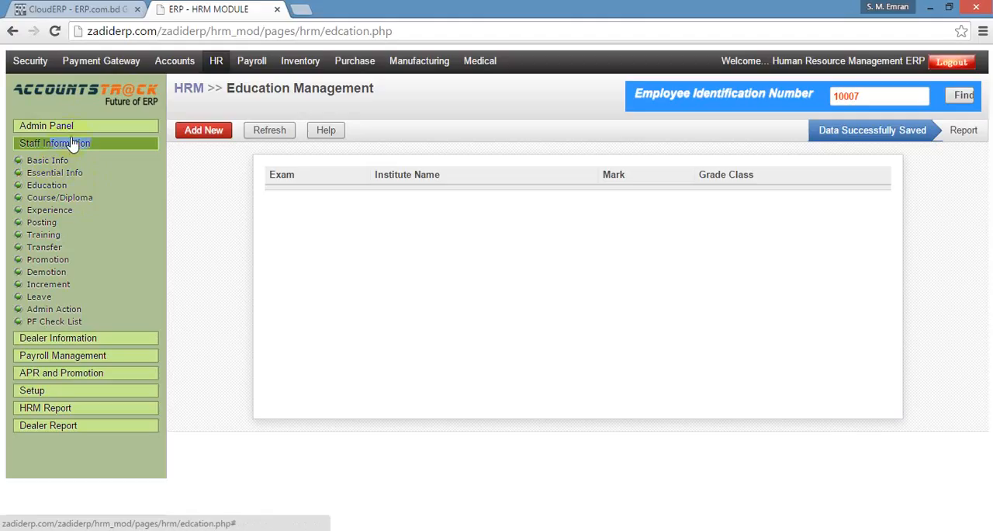
pyautogui.click(54, 396)
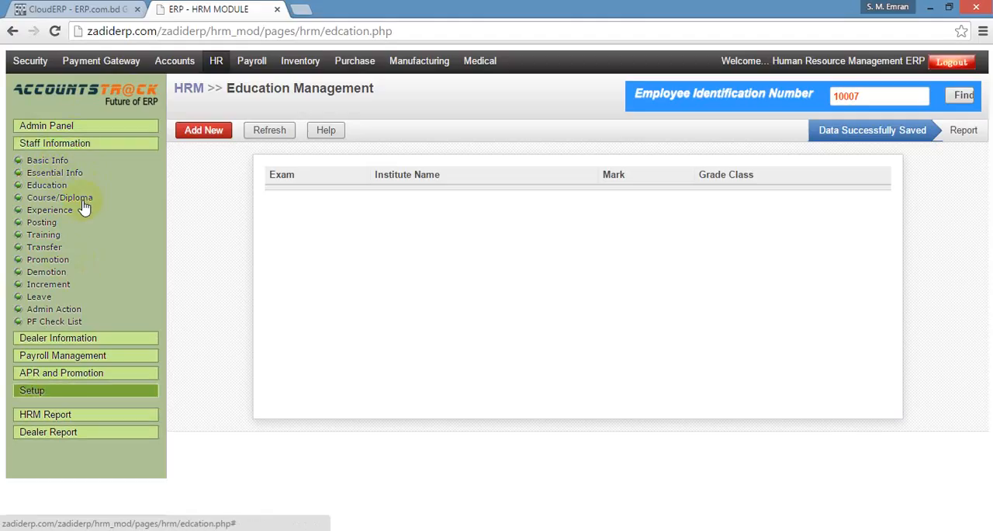
pyautogui.click(81, 143)
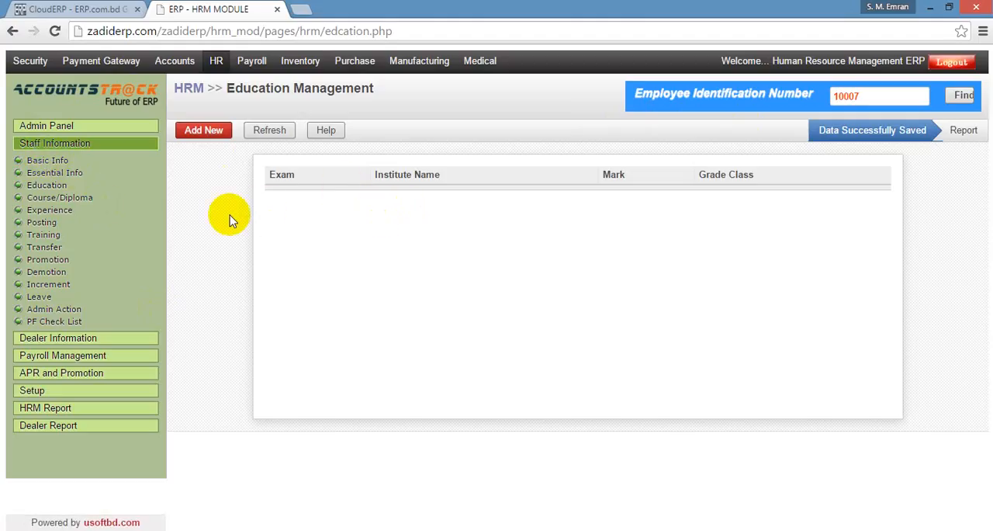
# Reopen the Employee Essential Information form and select the entire employee identification number in the search field.
pyautogui.click(53, 176)
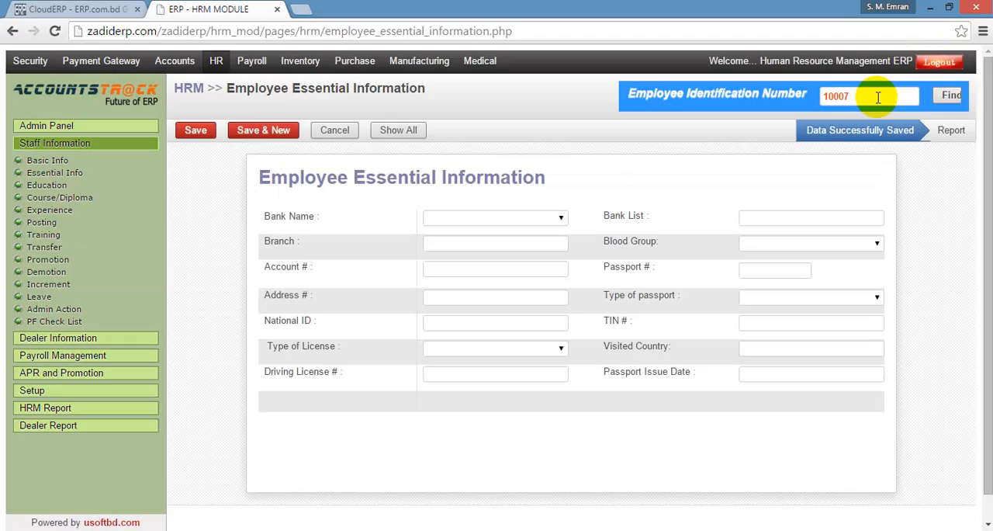
pyautogui.doubleClick(852, 98)
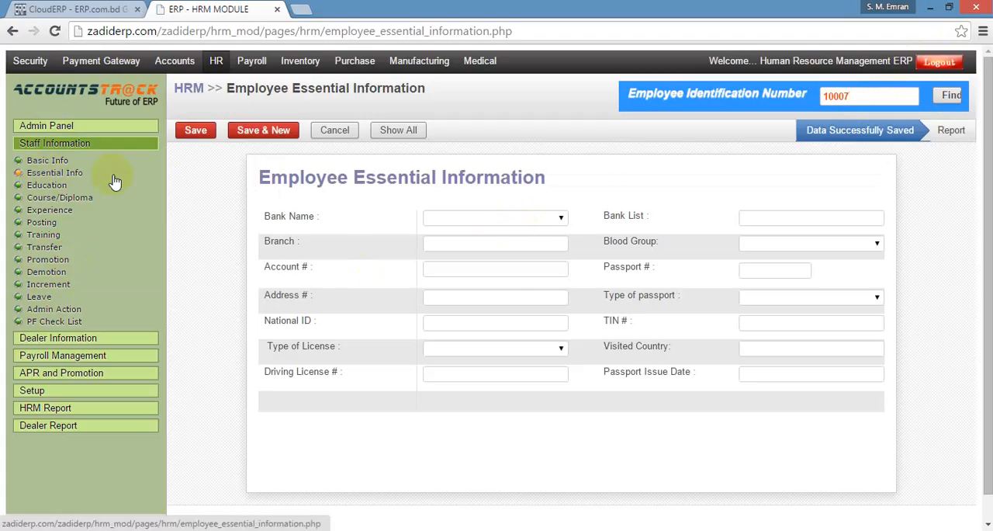
pyautogui.click(914, 96)
pyautogui.moveTo(913, 96); pyautogui.dragTo(814, 96)
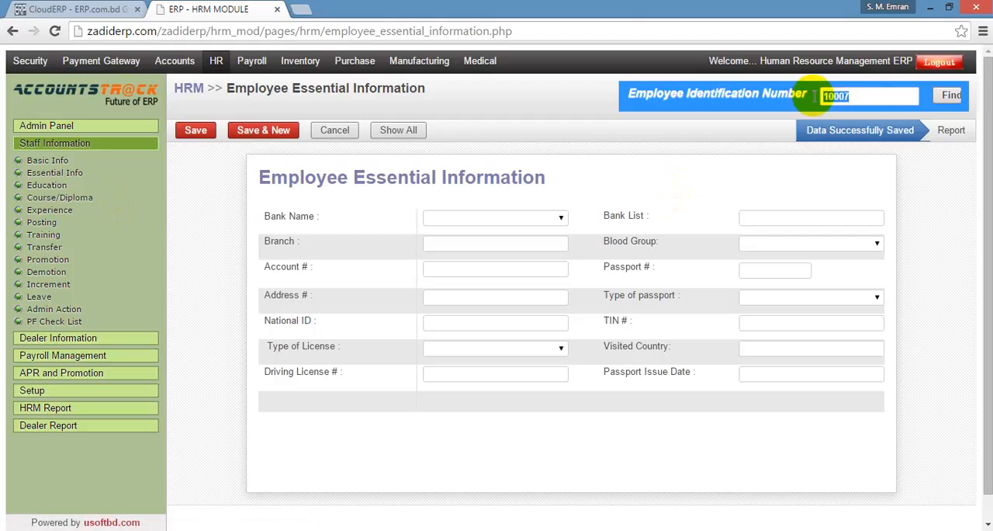